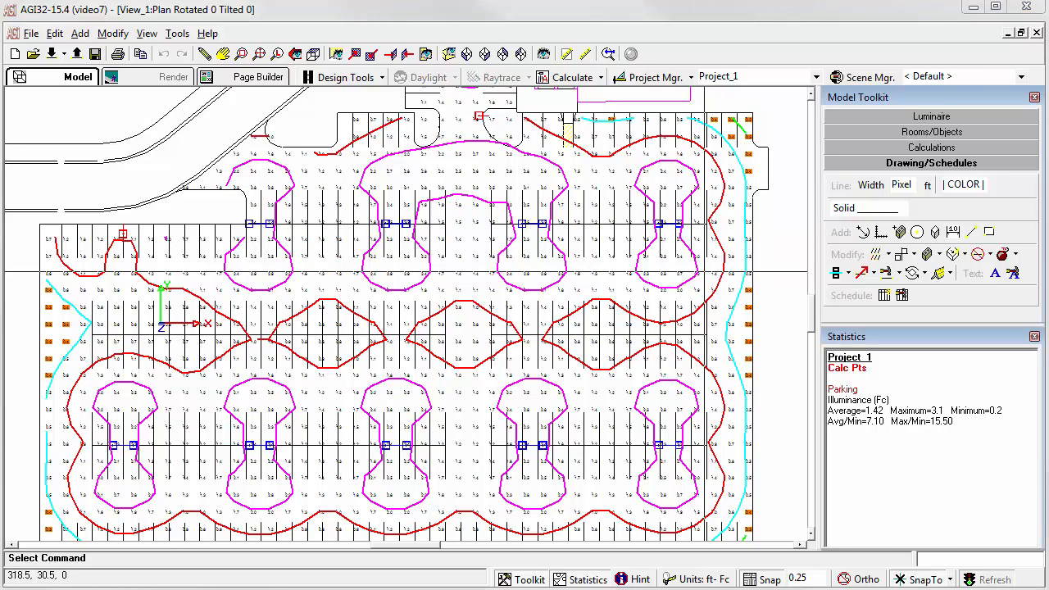
Set up an illuminance statistical area labelled Accessible Parking, defined by a manually specified polygon
{"action": "middle_click_drag", "start_coordinate": [529, 181], "coordinate": [492, 423]}
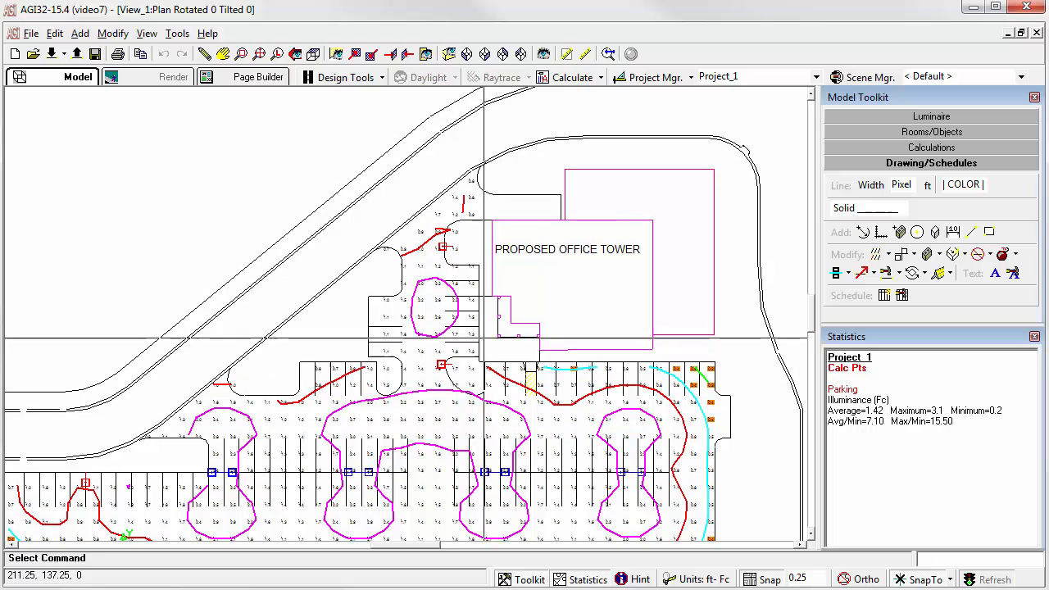
{"action": "scroll", "coordinate": [456, 321], "scroll_direction": "up", "scroll_amount": 2}
{"action": "scroll", "coordinate": [406, 314], "scroll_direction": "up", "scroll_amount": 1}
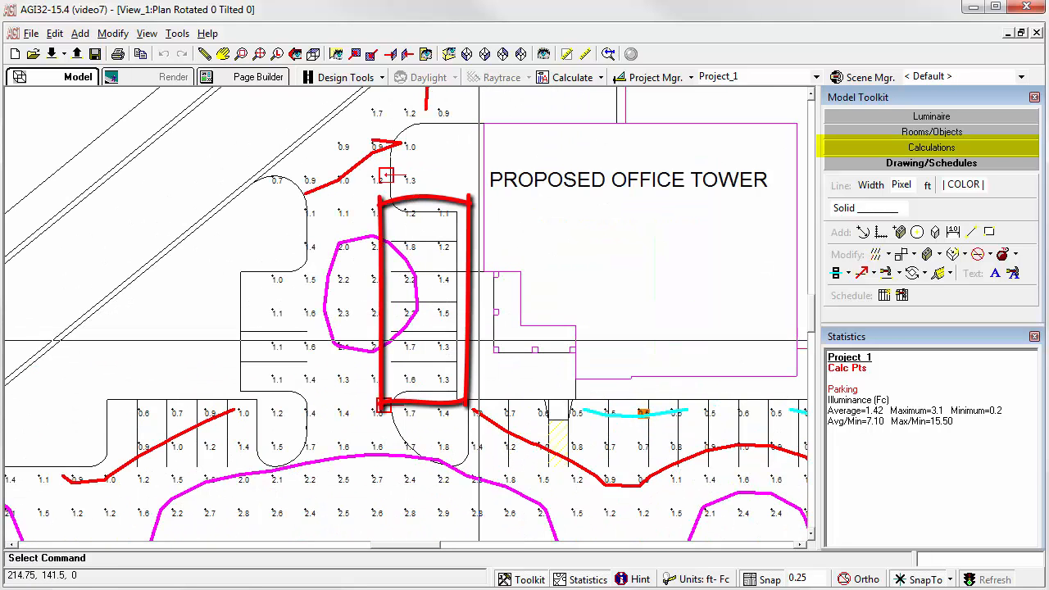
{"action": "left_click", "coordinate": [934, 148]}
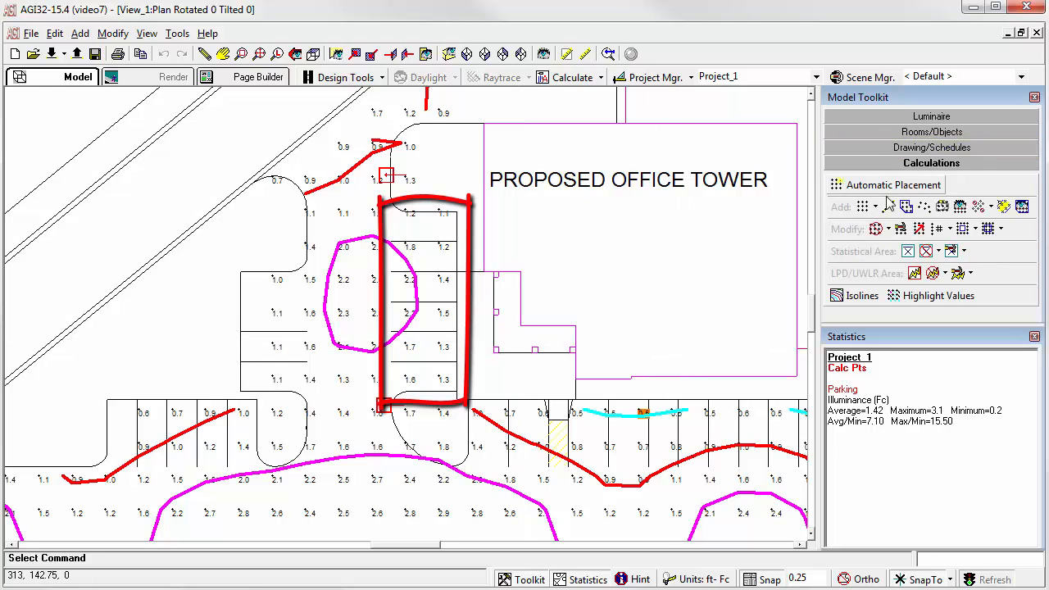
{"action": "left_click", "coordinate": [909, 252]}
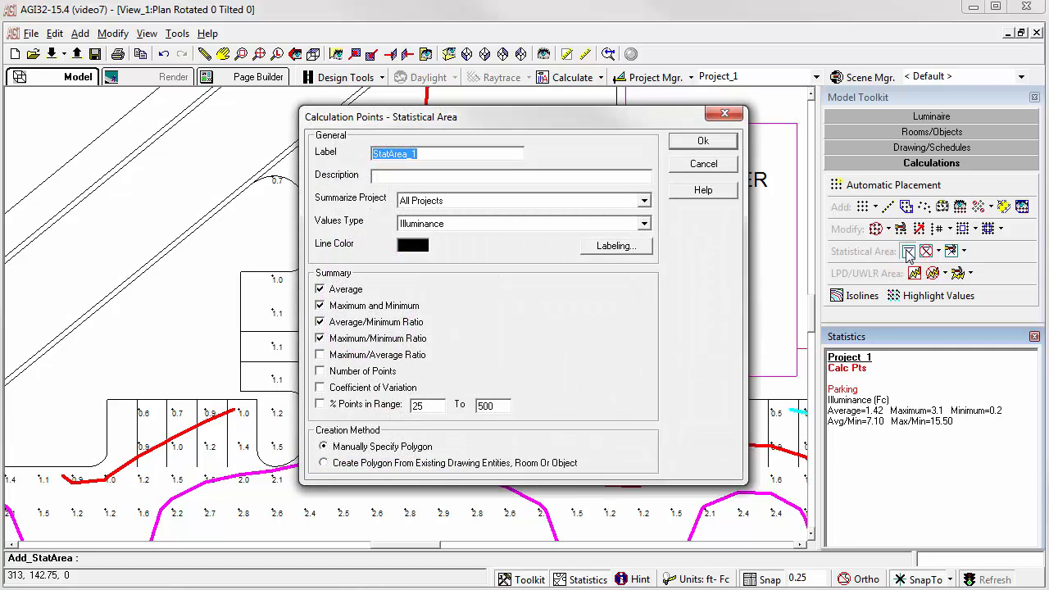
{"action": "type", "text": "Accessible Parking"}
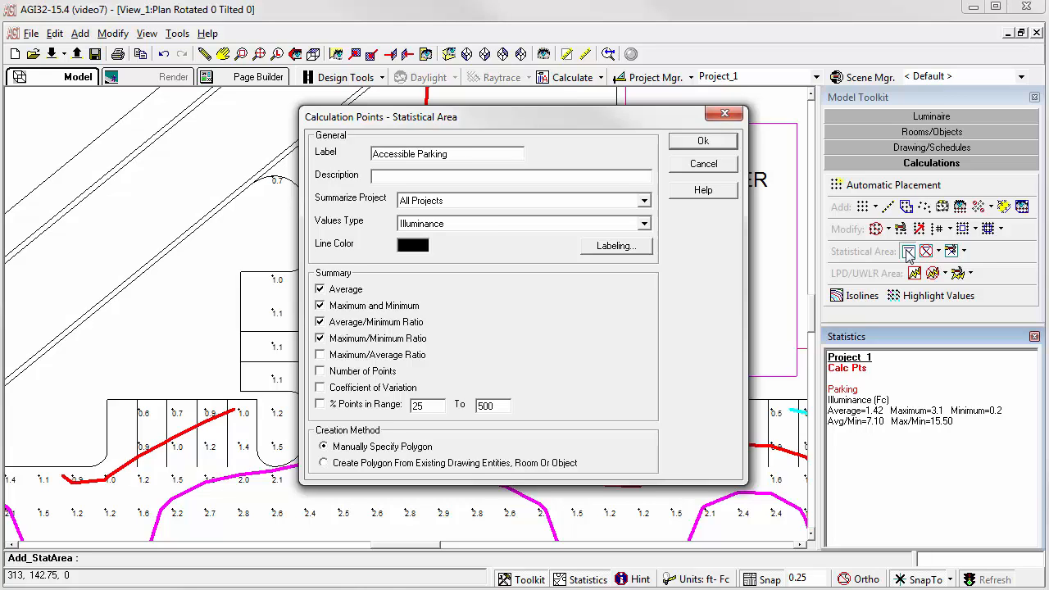
{"action": "left_click", "coordinate": [710, 143]}
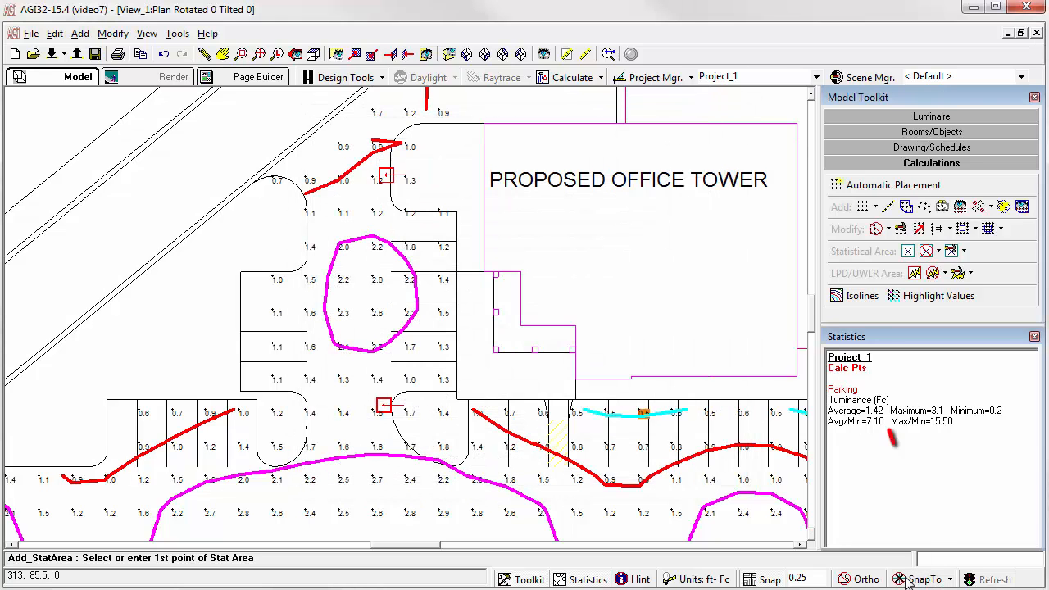
With Ortho on, draw and close a rectangular polygon about 18 by 55 ft around the parking stalls just west of the office tower
{"action": "left_click", "coordinate": [855, 579]}
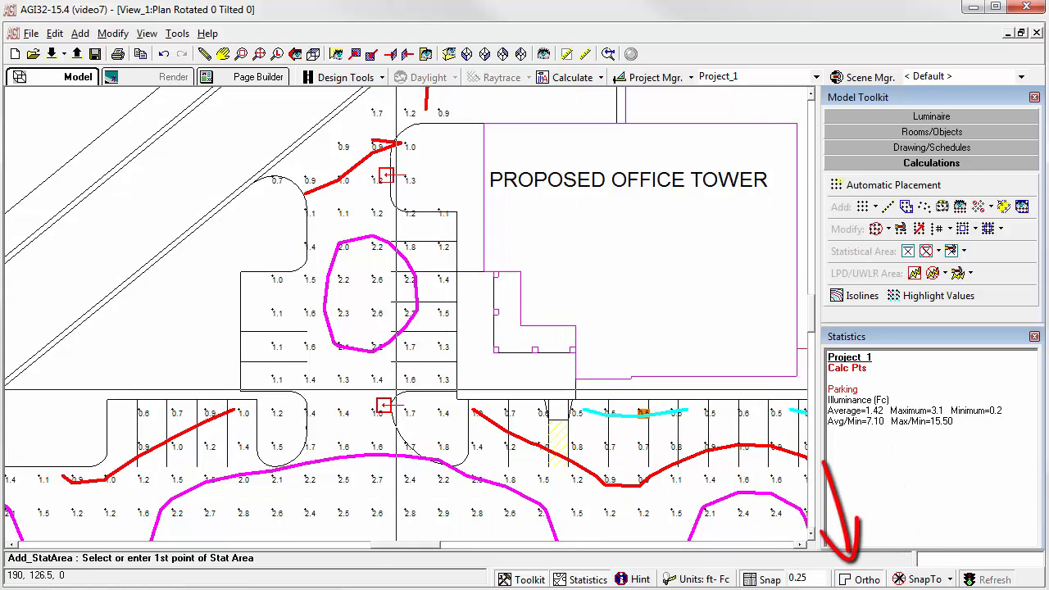
{"action": "left_click", "coordinate": [395, 391]}
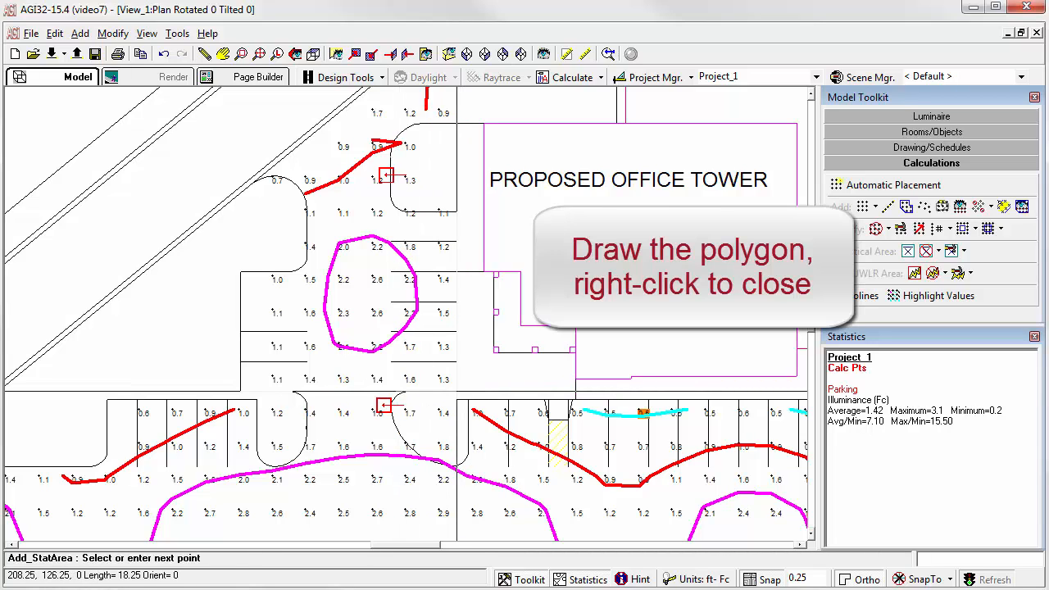
{"action": "left_click", "coordinate": [457, 390]}
{"action": "left_click", "coordinate": [457, 208]}
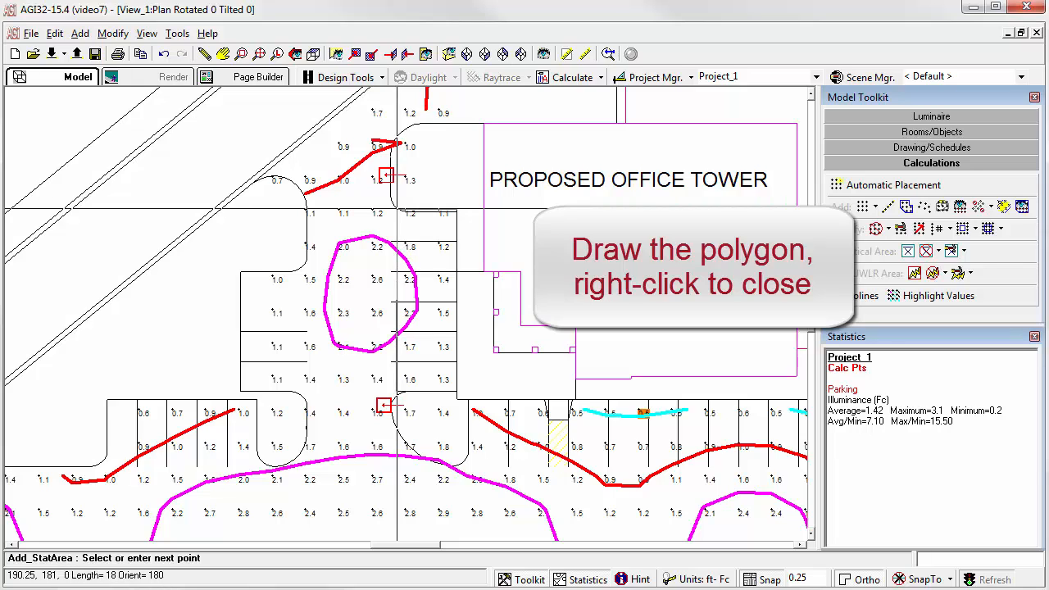
{"action": "left_click", "coordinate": [397, 208]}
{"action": "right_click", "coordinate": [396, 208]}
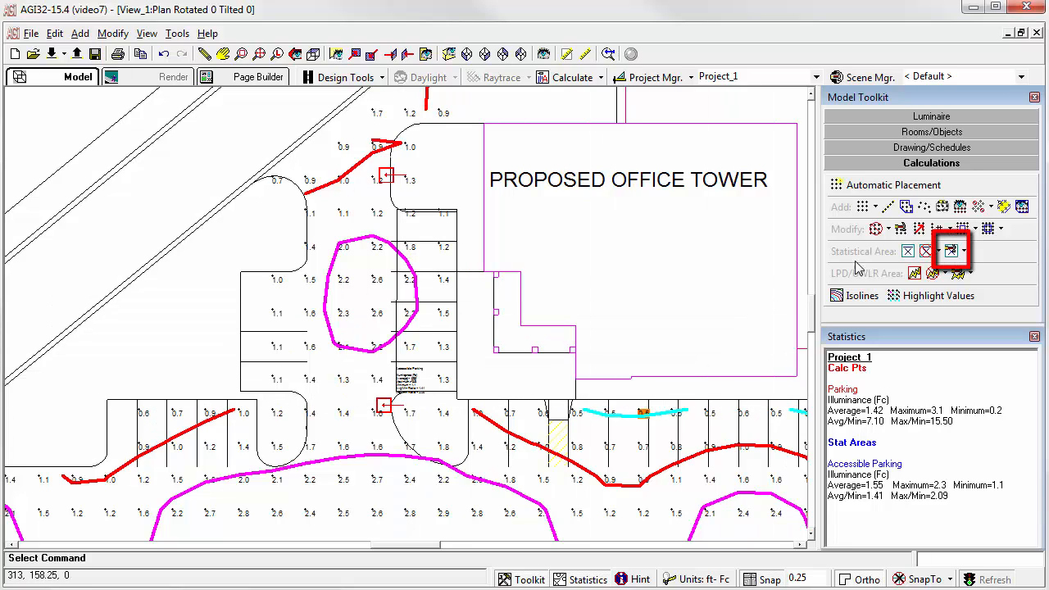
Set the label text size of the Accessible Parking statistical area to 3 ft
{"action": "left_click", "coordinate": [951, 252]}
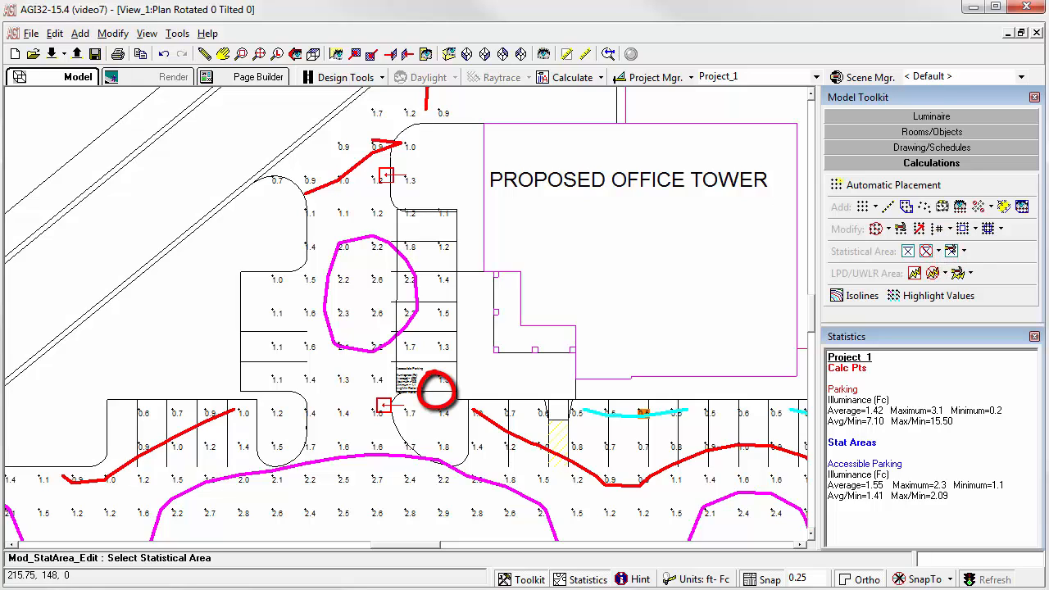
{"action": "left_click", "coordinate": [432, 391]}
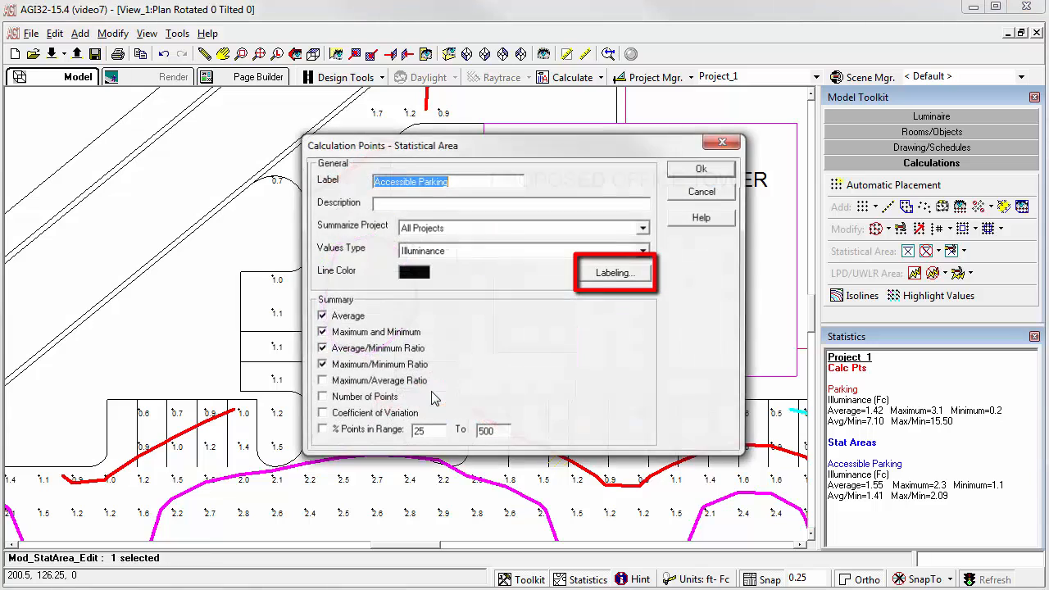
{"action": "left_click", "coordinate": [605, 277]}
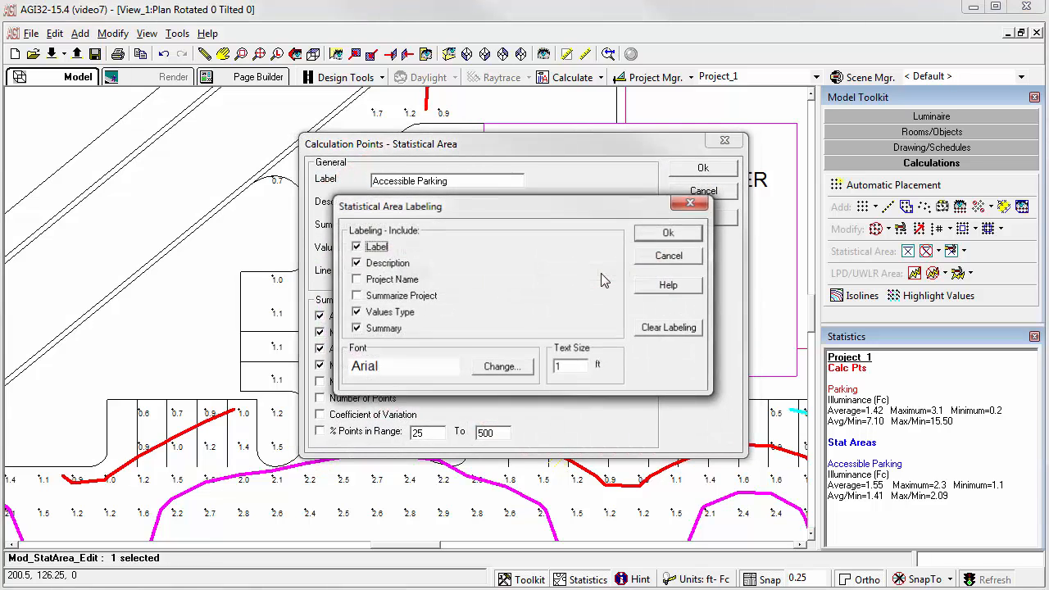
{"action": "double_click", "coordinate": [581, 366]}
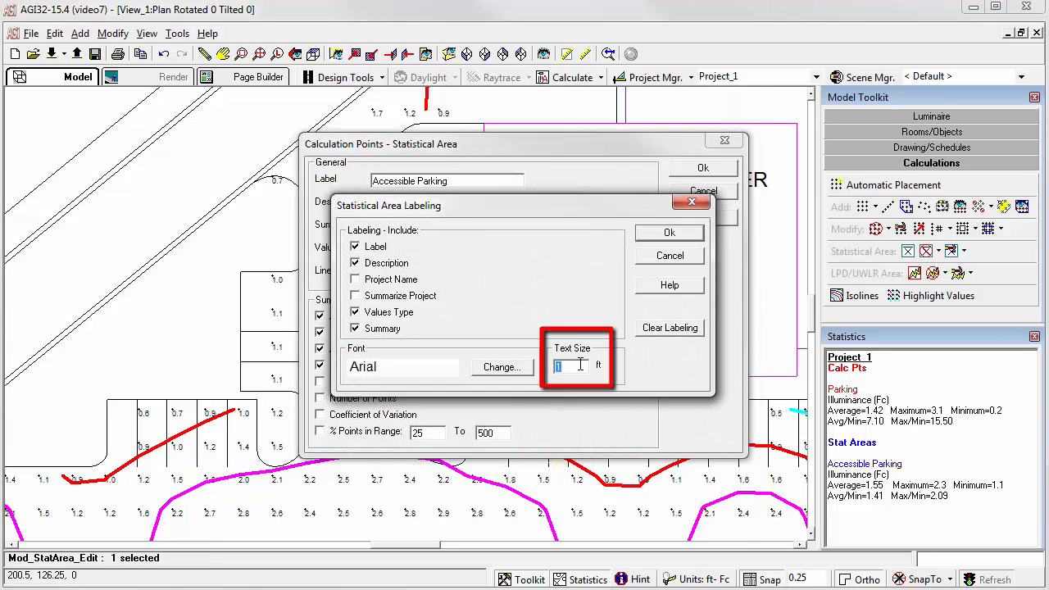
{"action": "type", "text": "3"}
{"action": "left_click", "coordinate": [654, 237]}
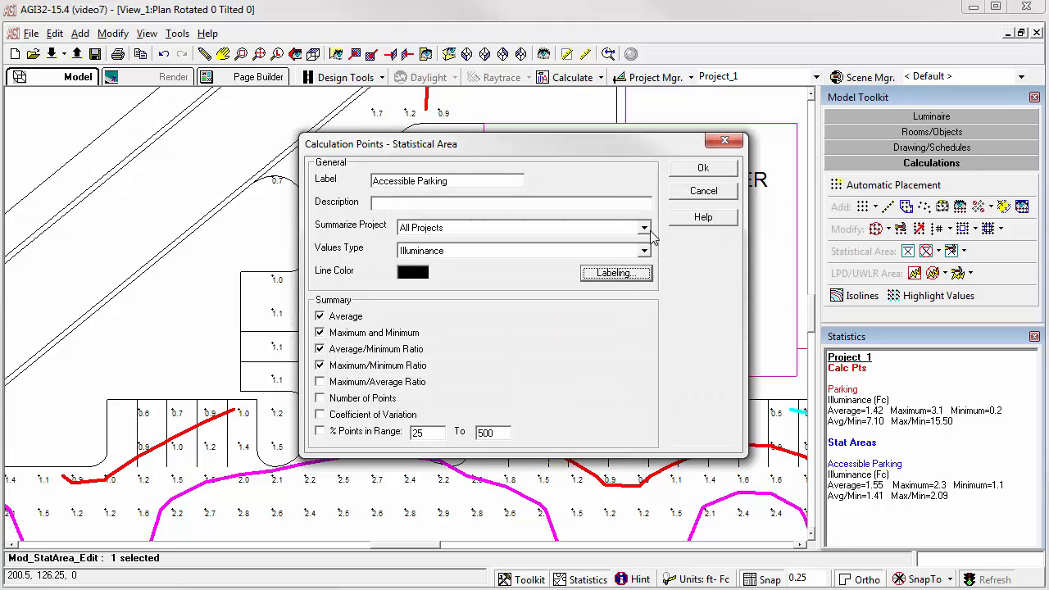
{"action": "left_click", "coordinate": [680, 170]}
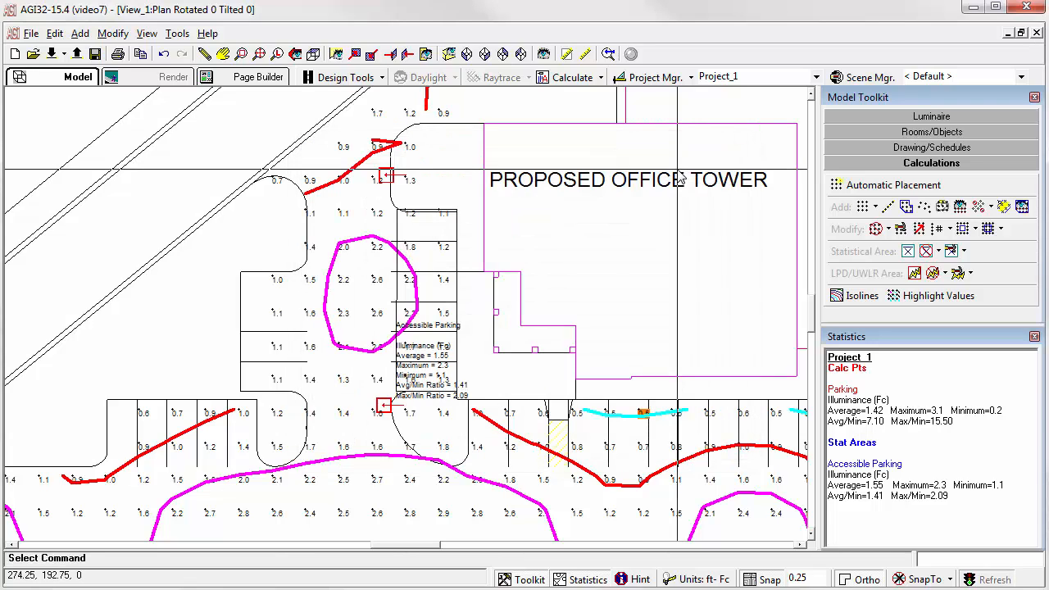
With Ortho off, move the Accessible Parking statistics label into the blank area west of the parking stalls
{"action": "left_click", "coordinate": [964, 254]}
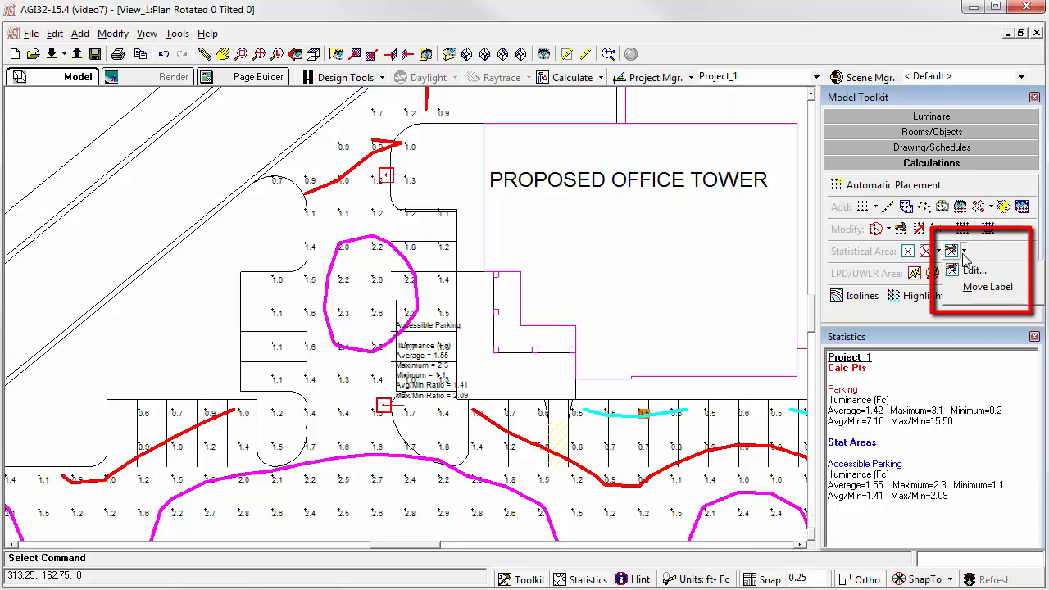
{"action": "left_click", "coordinate": [986, 287]}
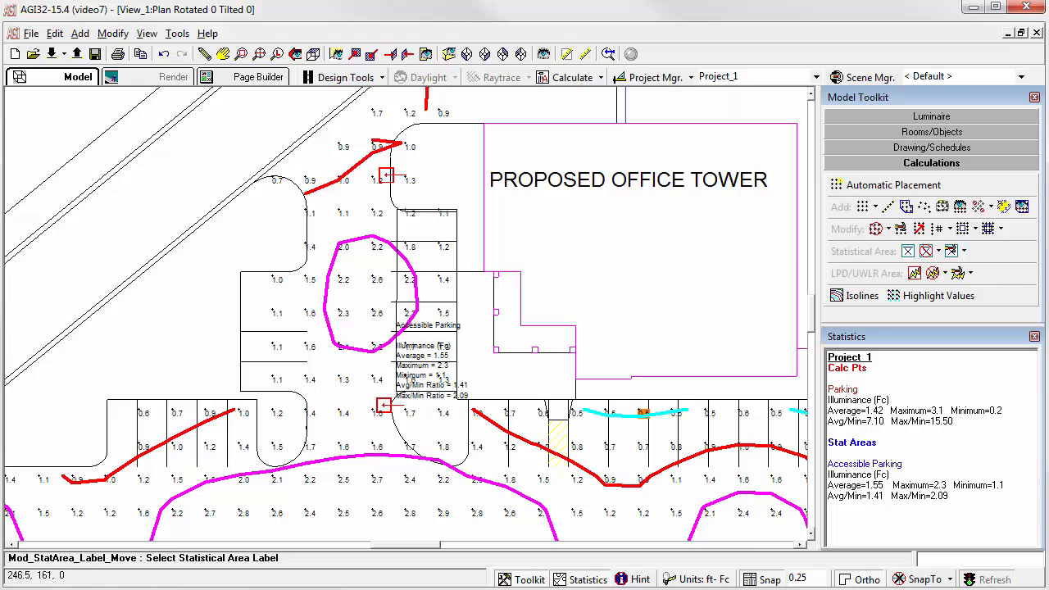
{"action": "left_click", "coordinate": [425, 374]}
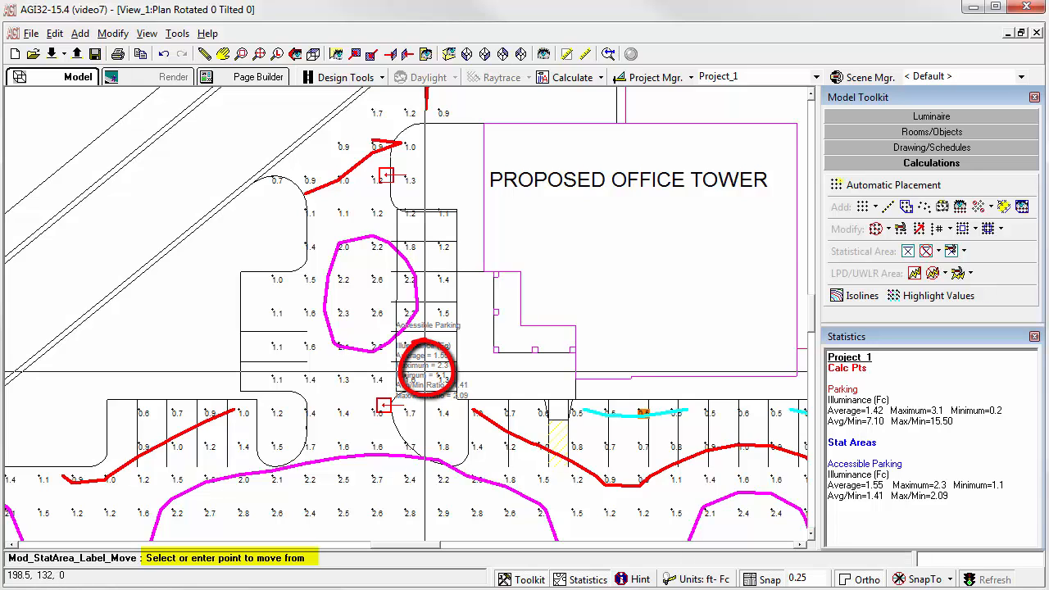
{"action": "left_click", "coordinate": [425, 373]}
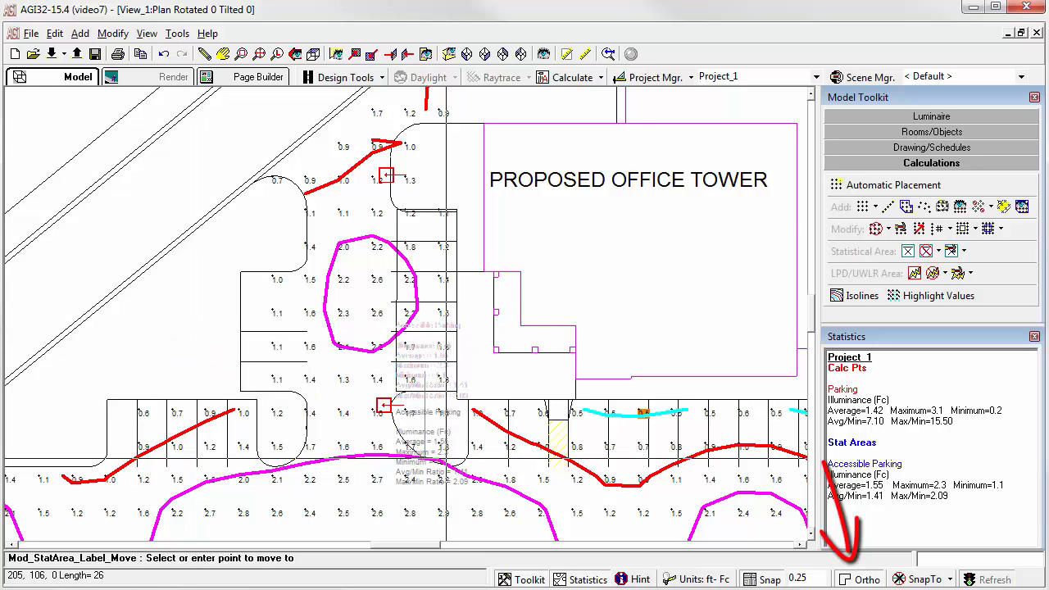
{"action": "left_click", "coordinate": [849, 580]}
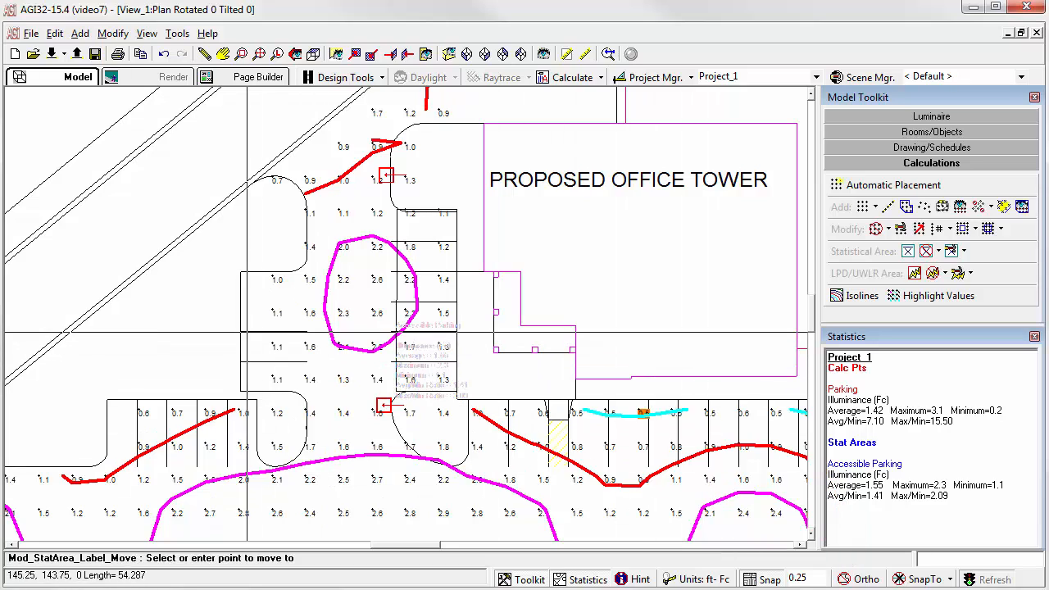
{"action": "left_click", "coordinate": [169, 336]}
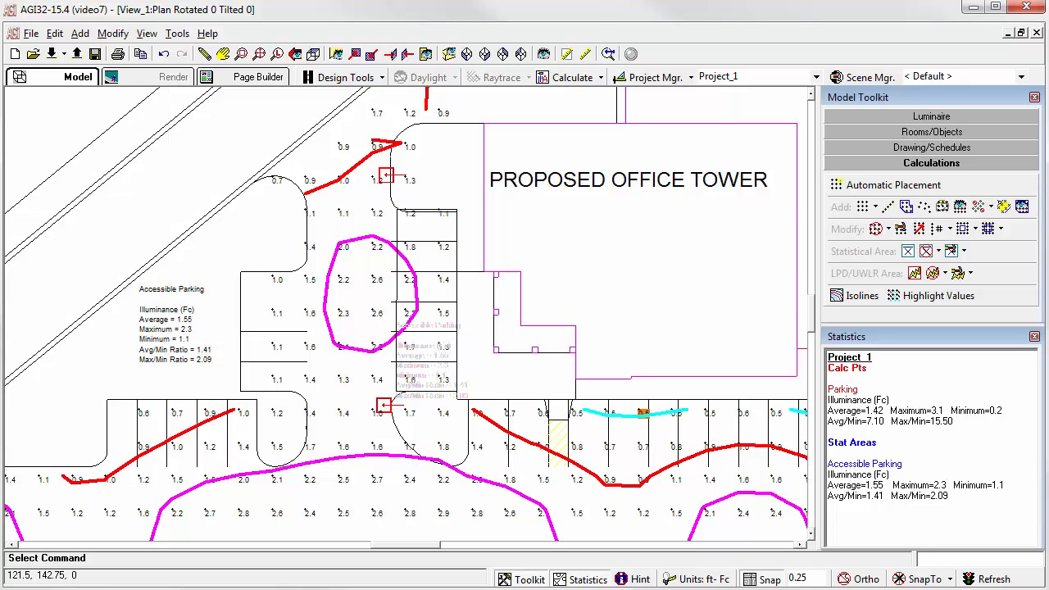
Draw a circle centred on the Accessible Parking statistics label so that it encloses all the text
{"action": "left_click", "coordinate": [923, 149]}
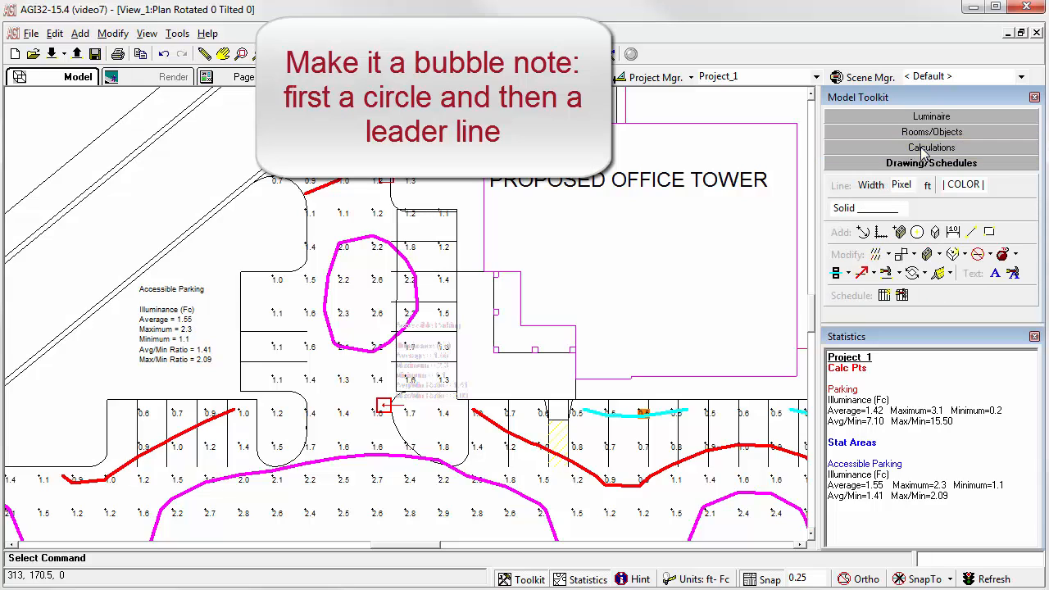
{"action": "left_click", "coordinate": [918, 232]}
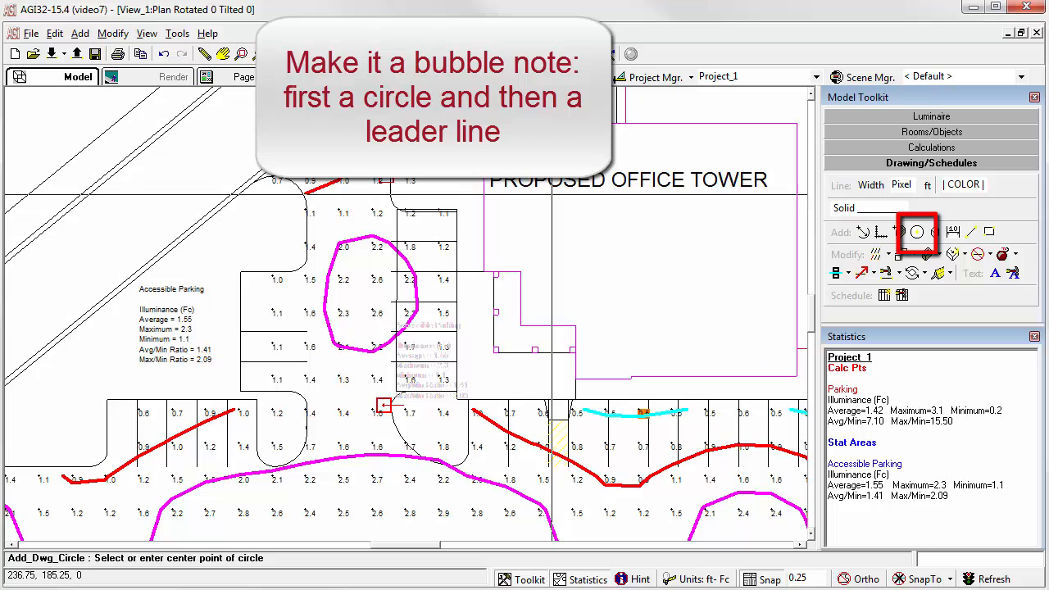
{"action": "left_click", "coordinate": [170, 332]}
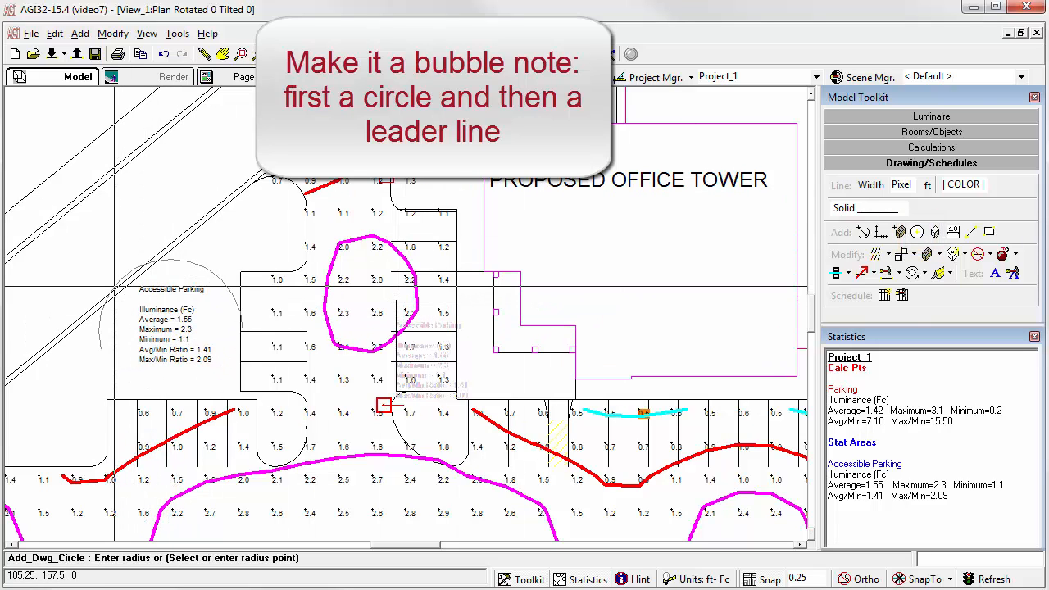
{"action": "left_click", "coordinate": [116, 287]}
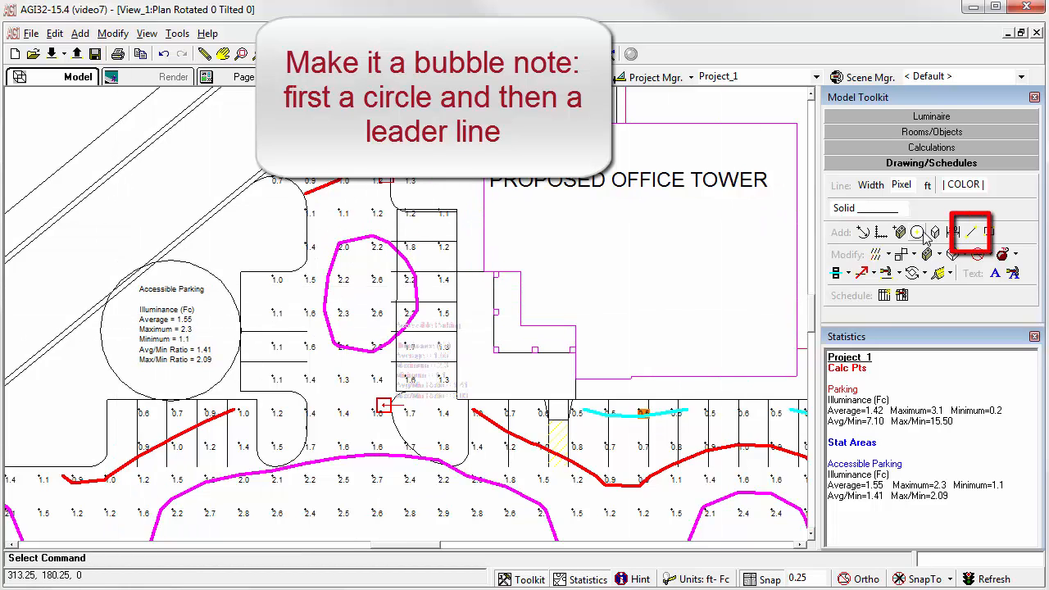
Draw a leader line about 51 ft long from the note circle to the west edge of the Accessible Parking area
{"action": "left_click", "coordinate": [973, 234]}
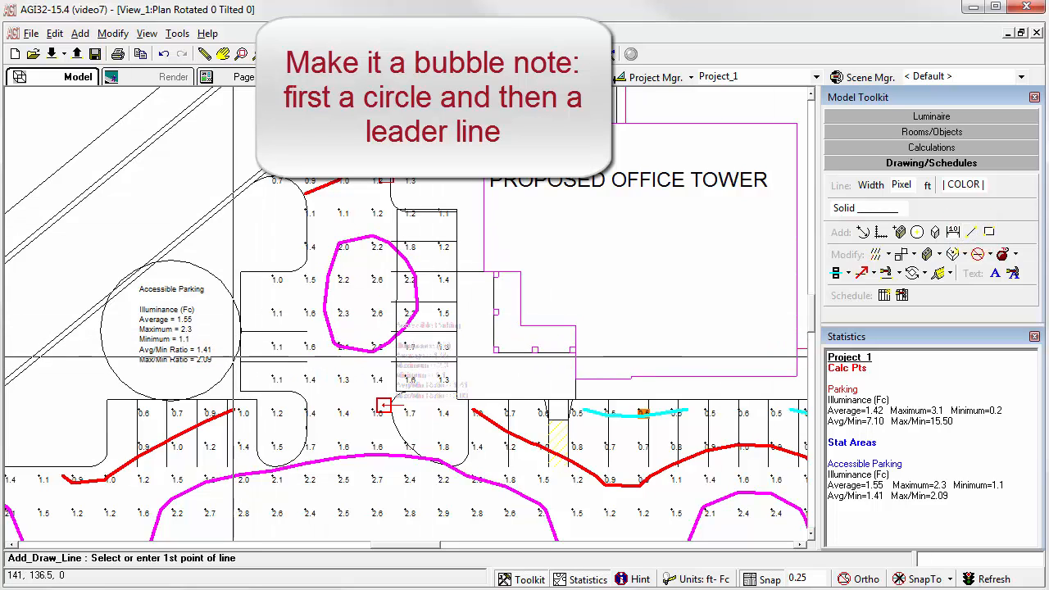
{"action": "left_click", "coordinate": [231, 371]}
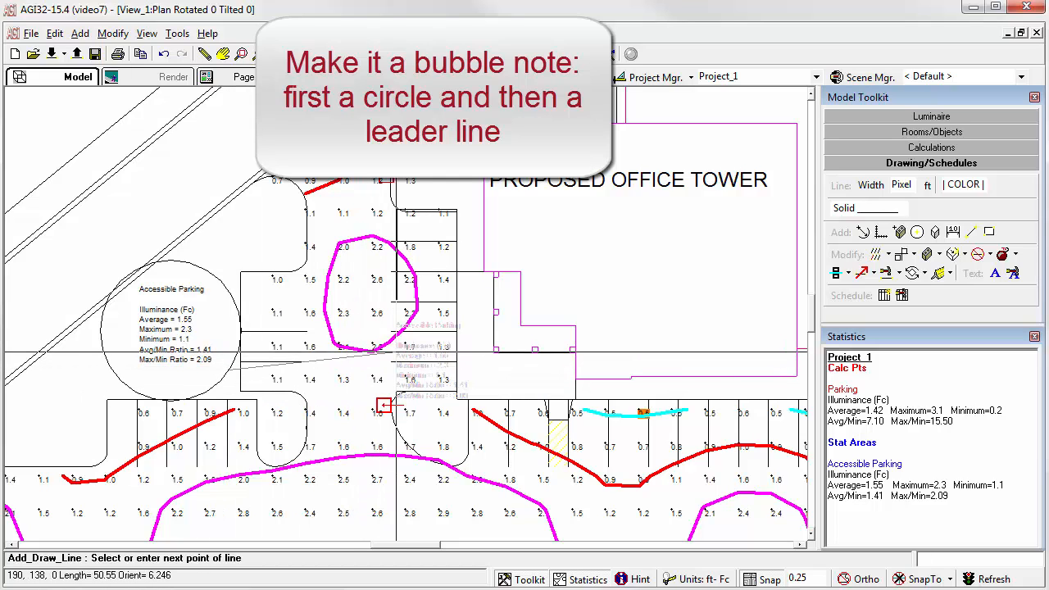
{"action": "left_click", "coordinate": [397, 352]}
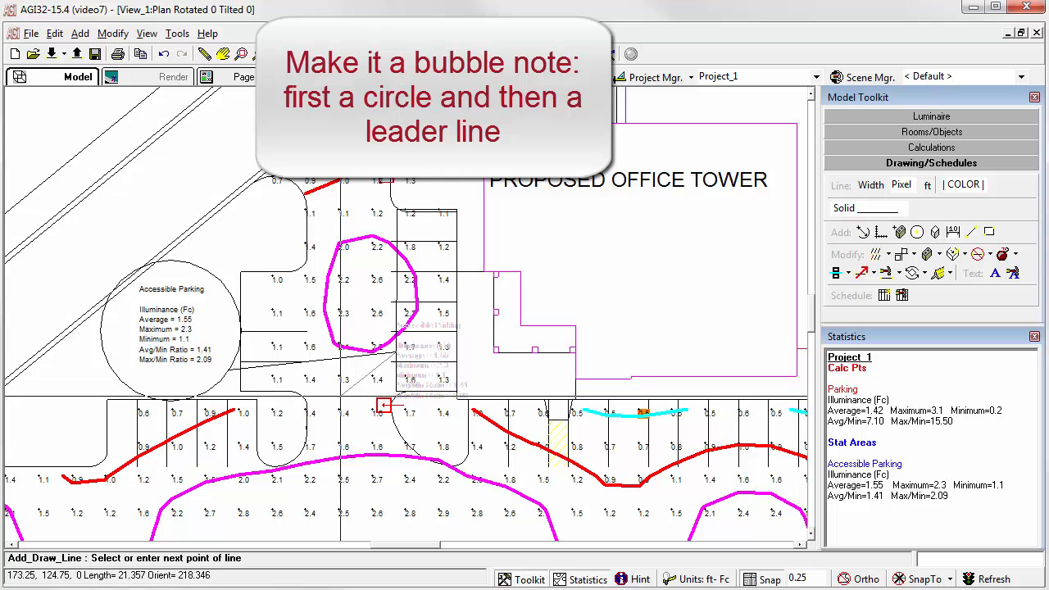
{"action": "right_click", "coordinate": [341, 395]}
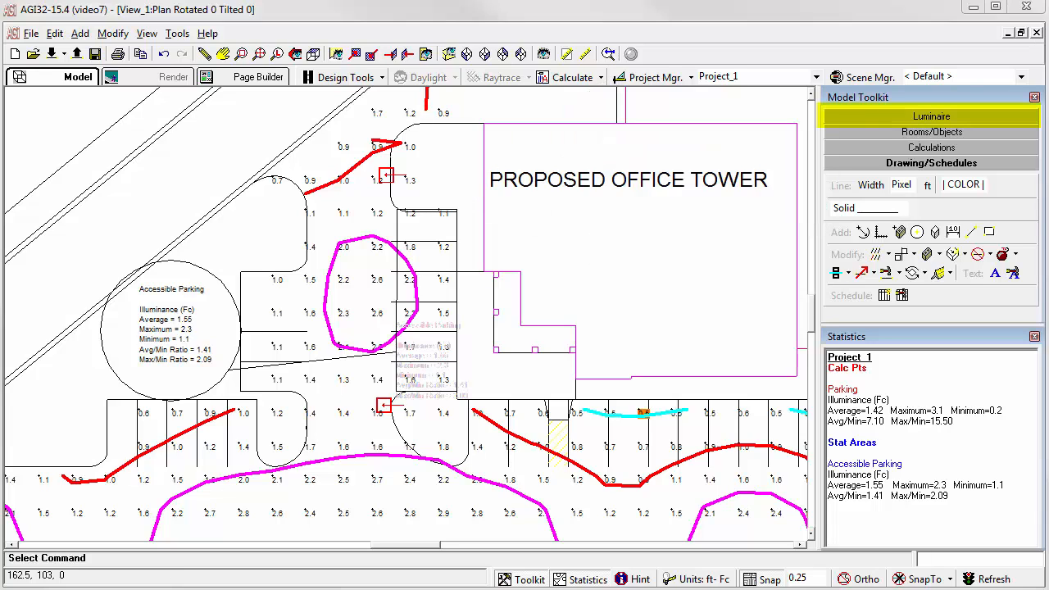
Show the full set of luminaire tools and turn on luminaire labels at the insertion point of each arrangement or group
{"action": "left_click", "coordinate": [927, 117]}
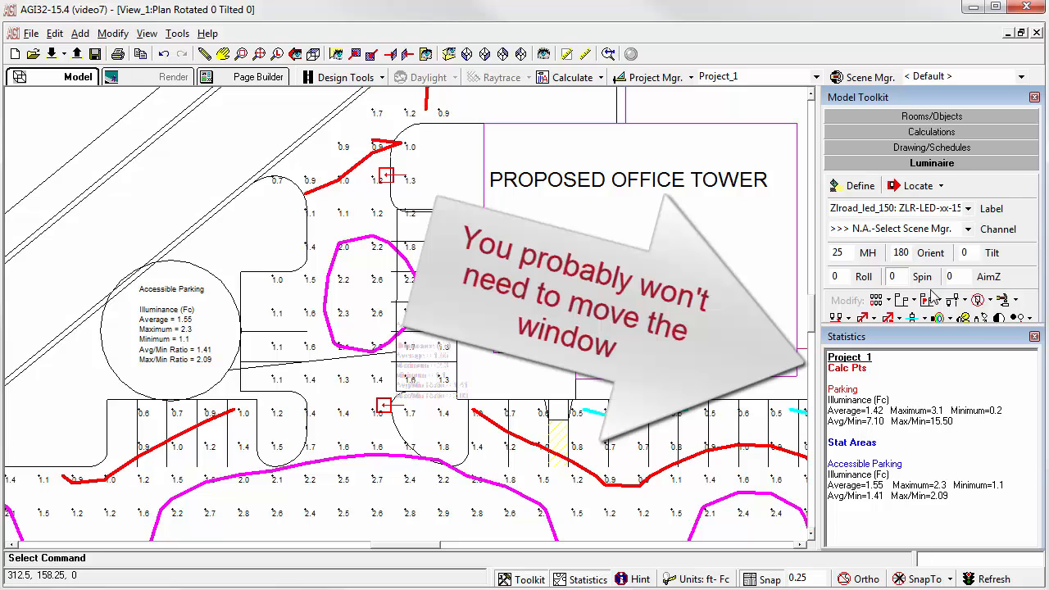
{"action": "left_click_drag", "start_coordinate": [928, 328], "coordinate": [924, 418]}
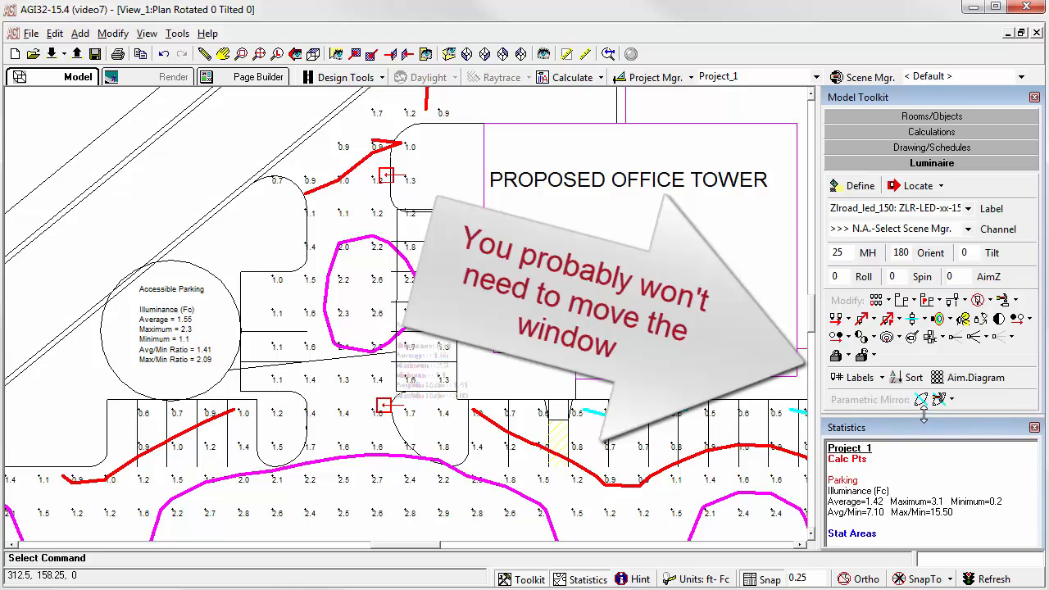
{"action": "left_click", "coordinate": [861, 381]}
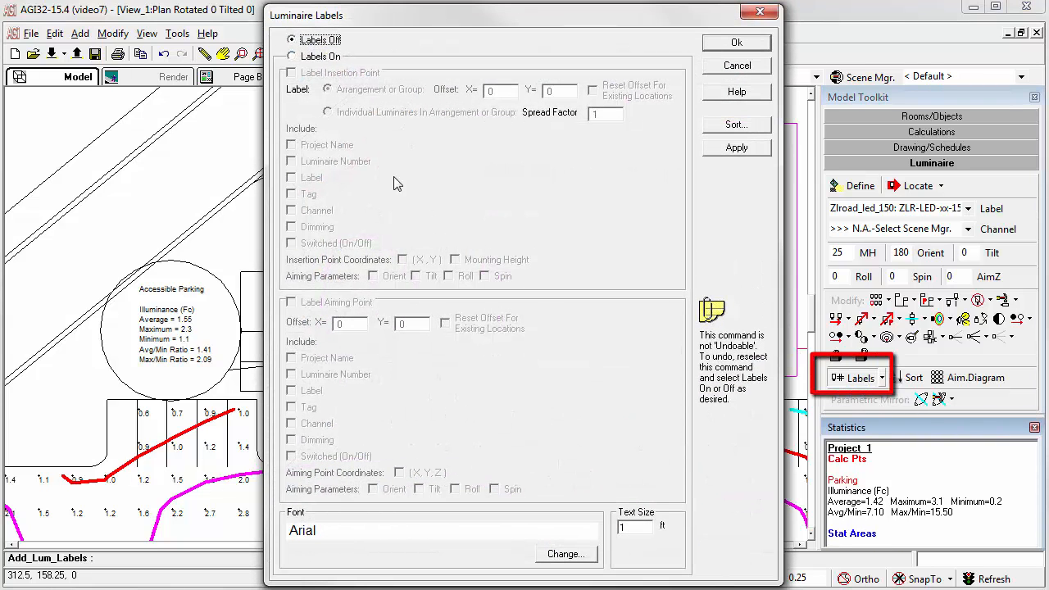
{"action": "left_click", "coordinate": [294, 57]}
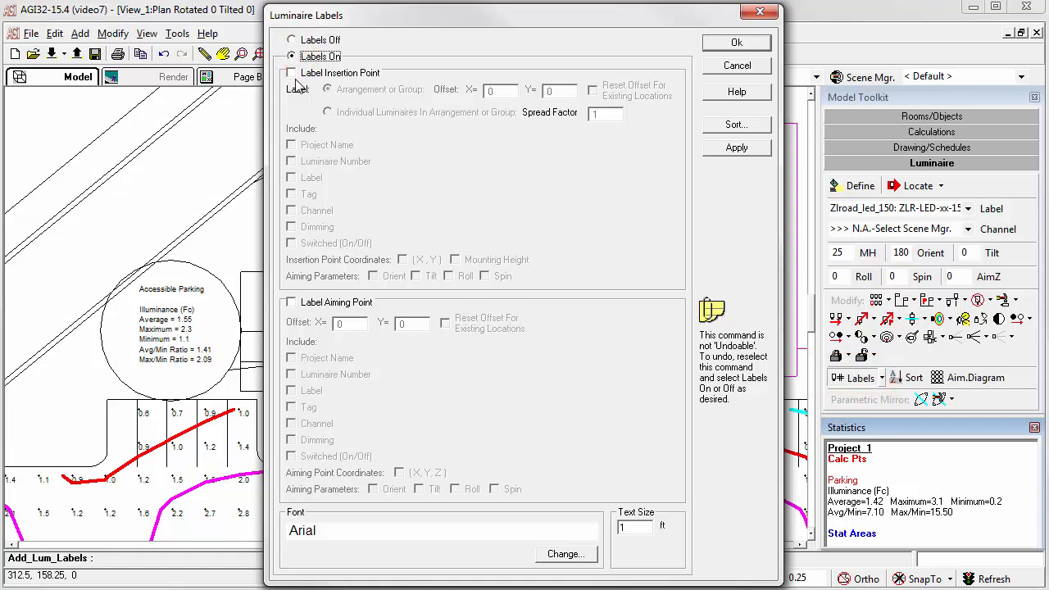
{"action": "left_click", "coordinate": [296, 75]}
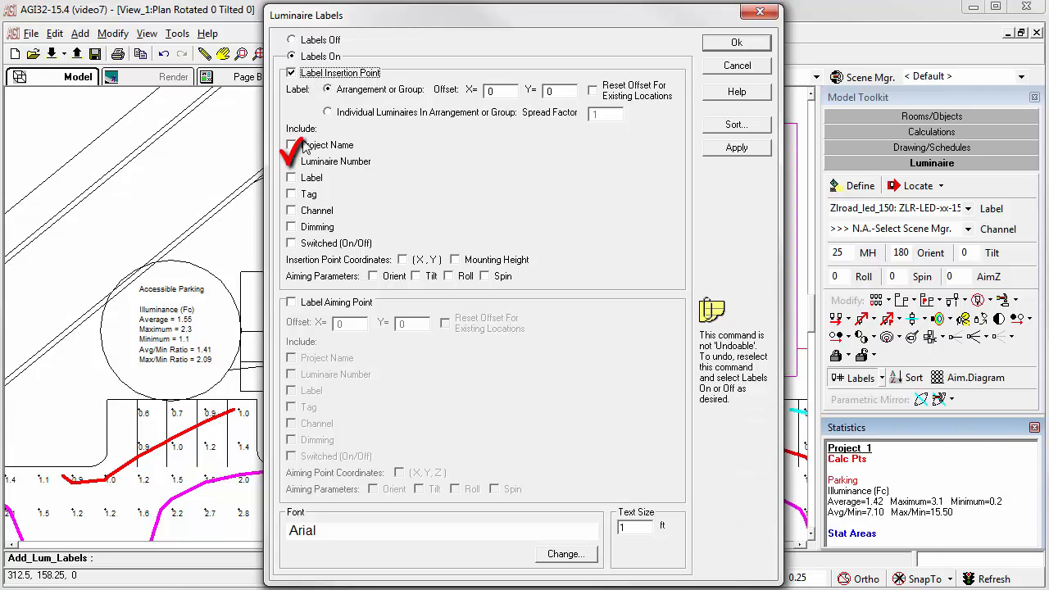
Include Luminaire Number and Label in the insertion point labels, set a larger text size and apply the settings
{"action": "left_click", "coordinate": [296, 164]}
{"action": "left_click", "coordinate": [295, 179]}
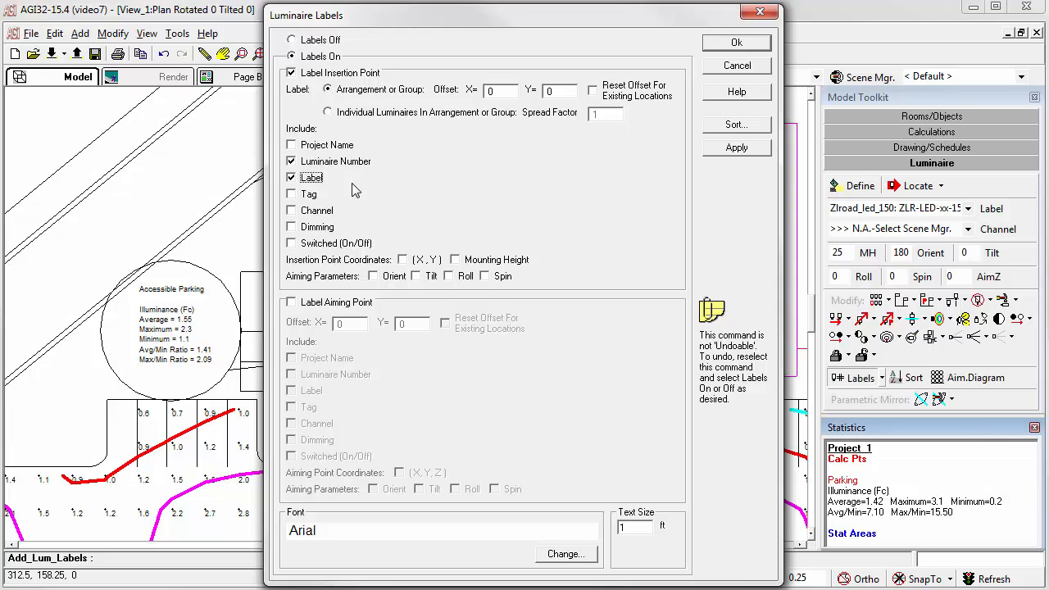
{"action": "double_click", "coordinate": [636, 526]}
{"action": "left_click", "coordinate": [737, 42]}
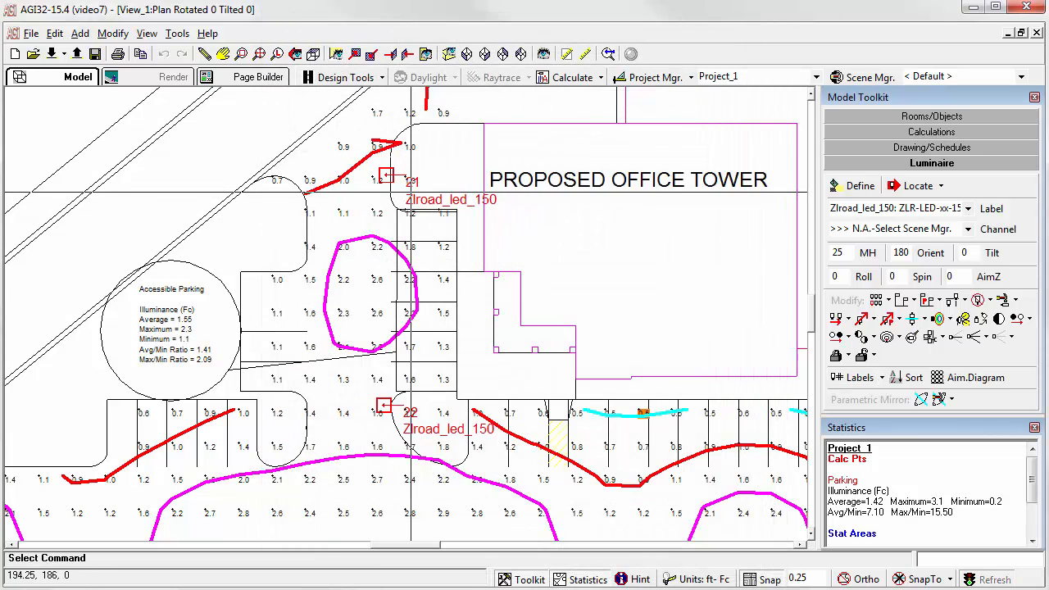
Examine the number and label text beside the two luminaires near the office tower and across the site
{"action": "scroll", "coordinate": [406, 314], "scroll_direction": "up", "scroll_amount": 4}
{"action": "left_click", "coordinate": [405, 314]}
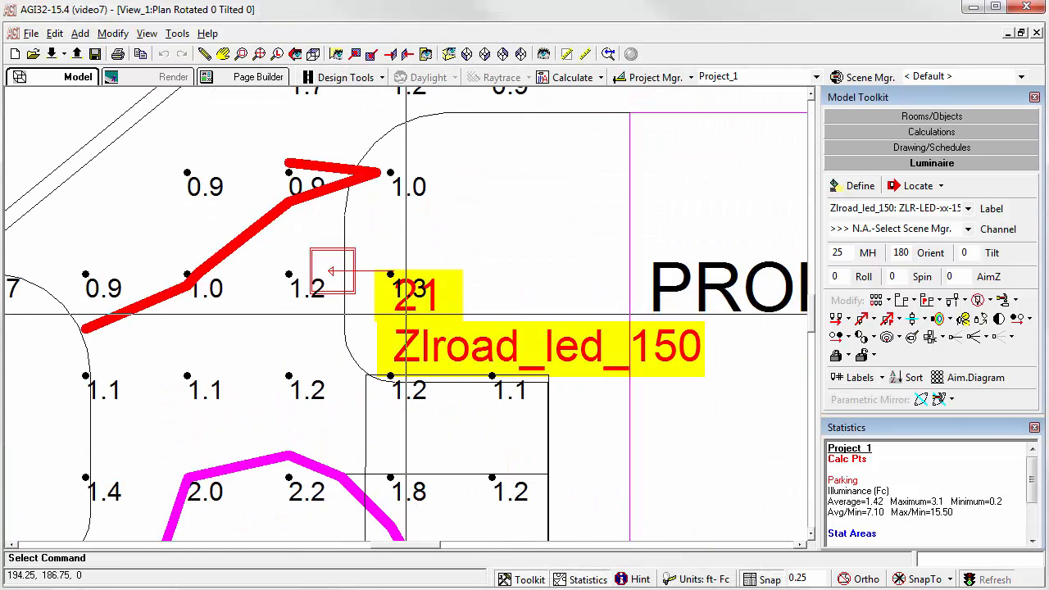
{"action": "scroll", "coordinate": [398, 270], "scroll_direction": "down", "scroll_amount": 5}
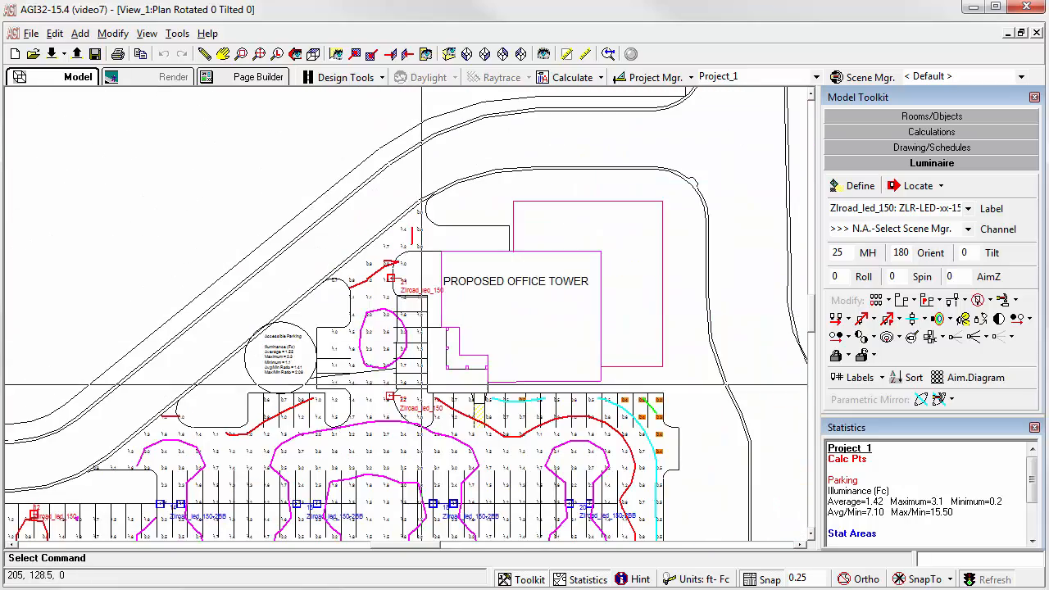
{"action": "scroll", "coordinate": [422, 410], "scroll_direction": "up", "scroll_amount": 4}
{"action": "left_click", "coordinate": [406, 314]}
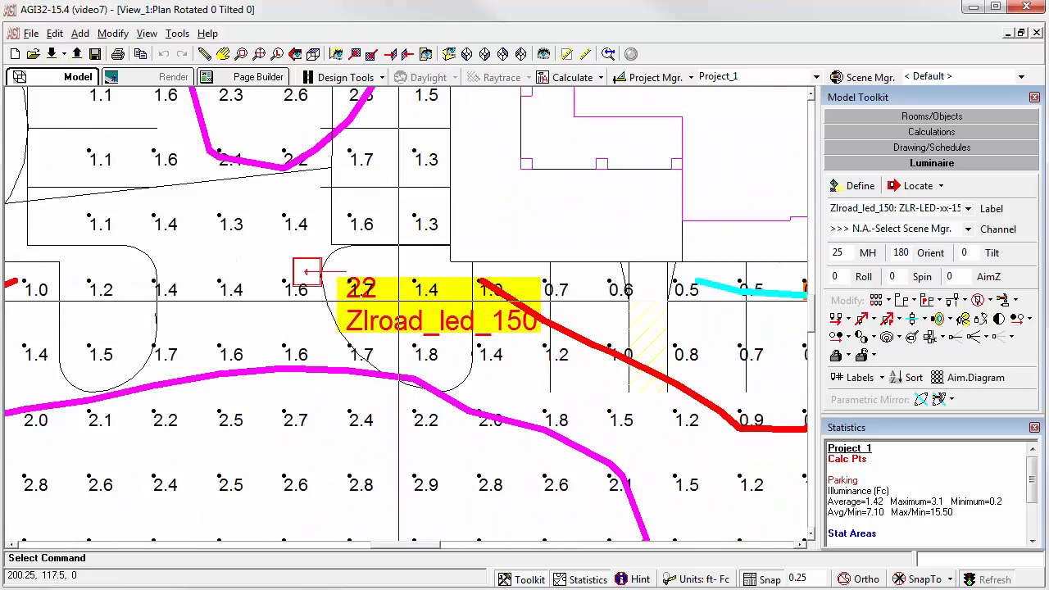
{"action": "scroll", "coordinate": [400, 303], "scroll_direction": "down", "scroll_amount": 4}
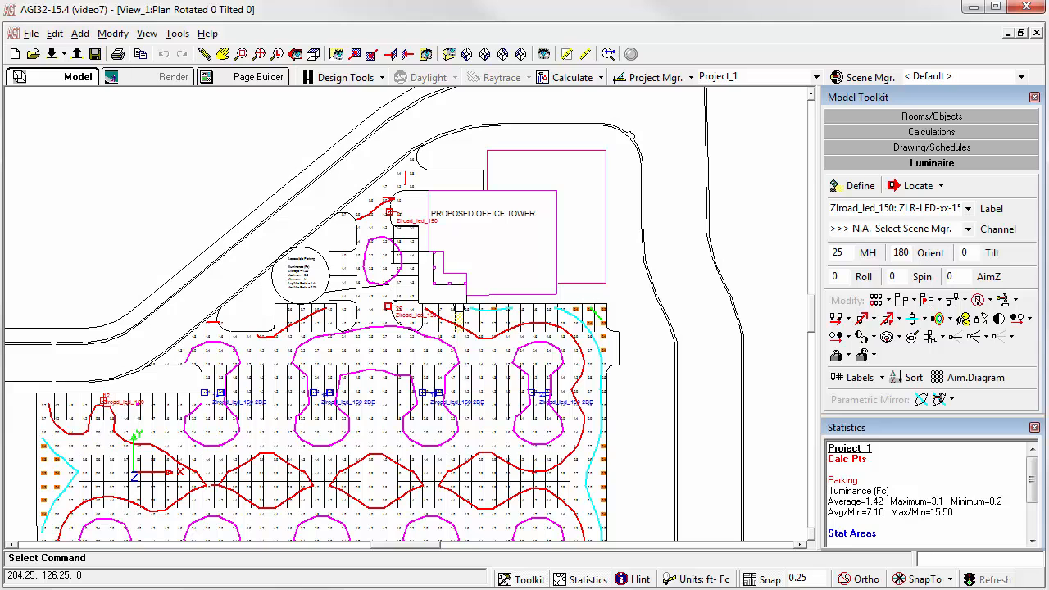
{"action": "scroll", "coordinate": [397, 191], "scroll_direction": "up", "scroll_amount": 5}
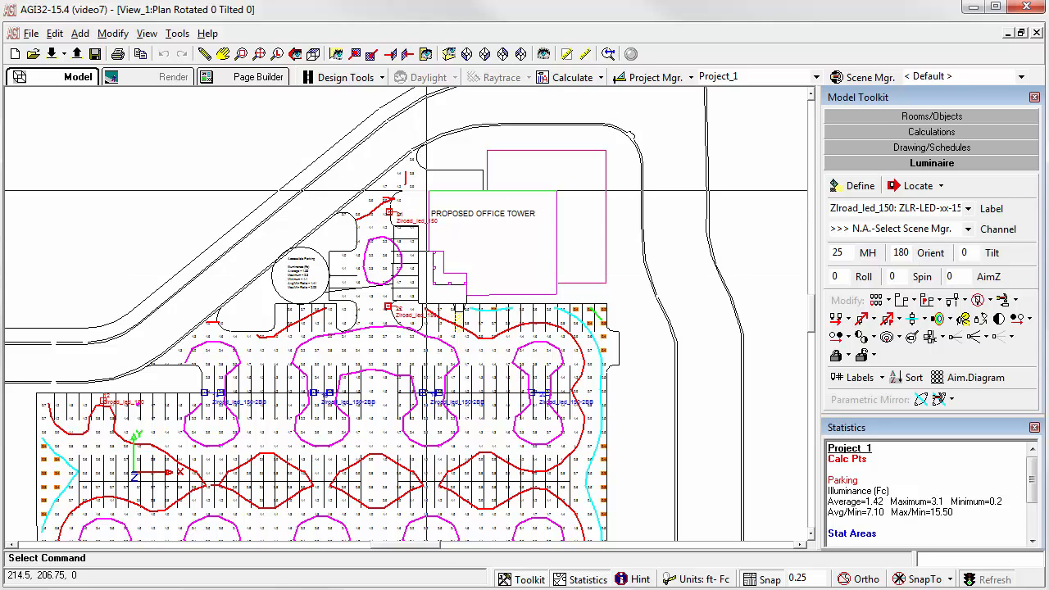
{"action": "left_click", "coordinate": [406, 314]}
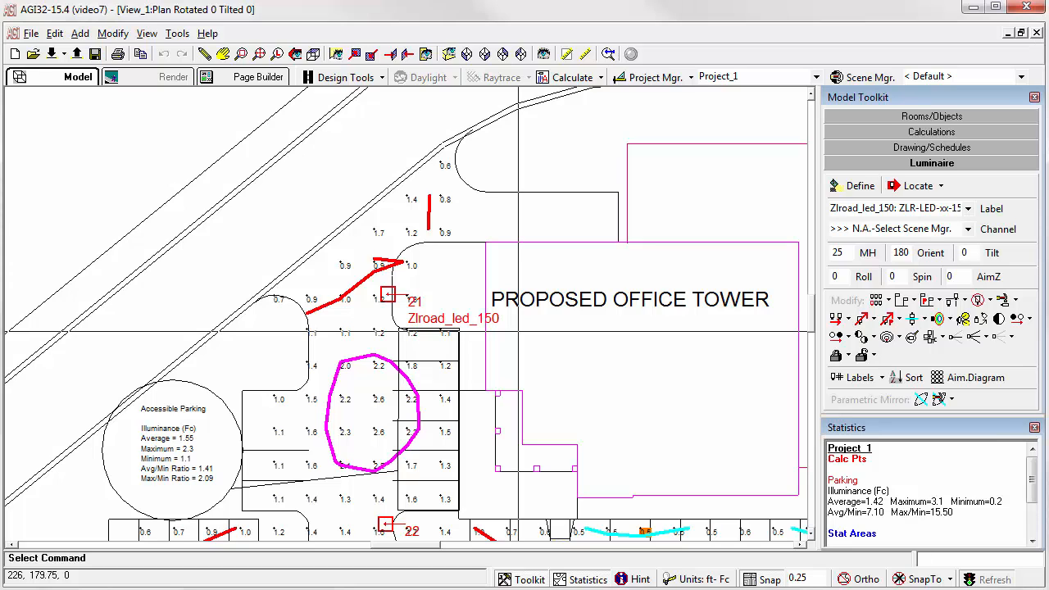
Load Project_1 in the Project Manager and list its Luminaire entities
{"action": "left_click", "coordinate": [656, 79]}
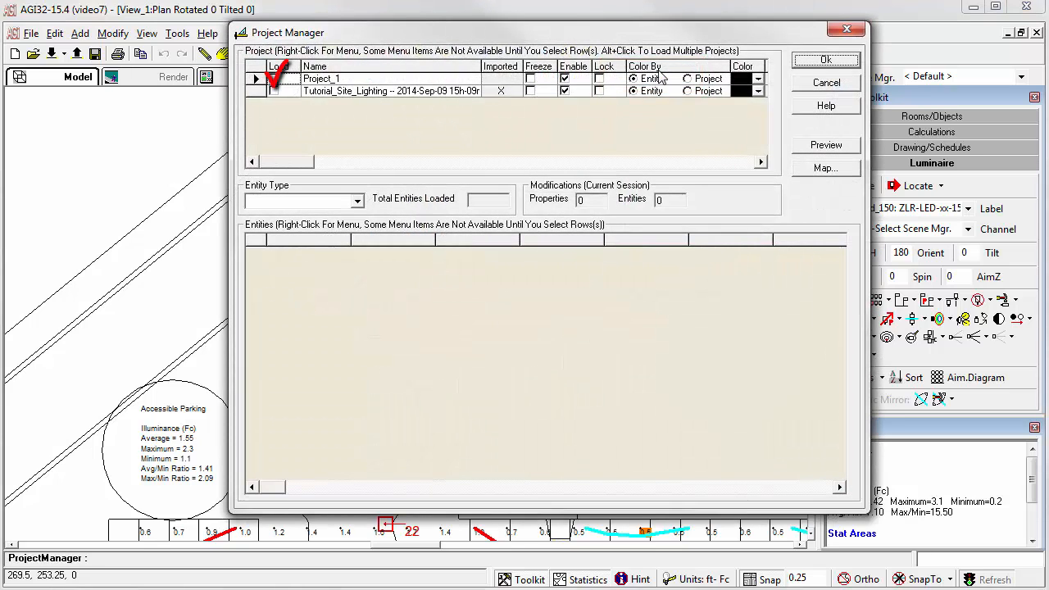
{"action": "left_click", "coordinate": [274, 79]}
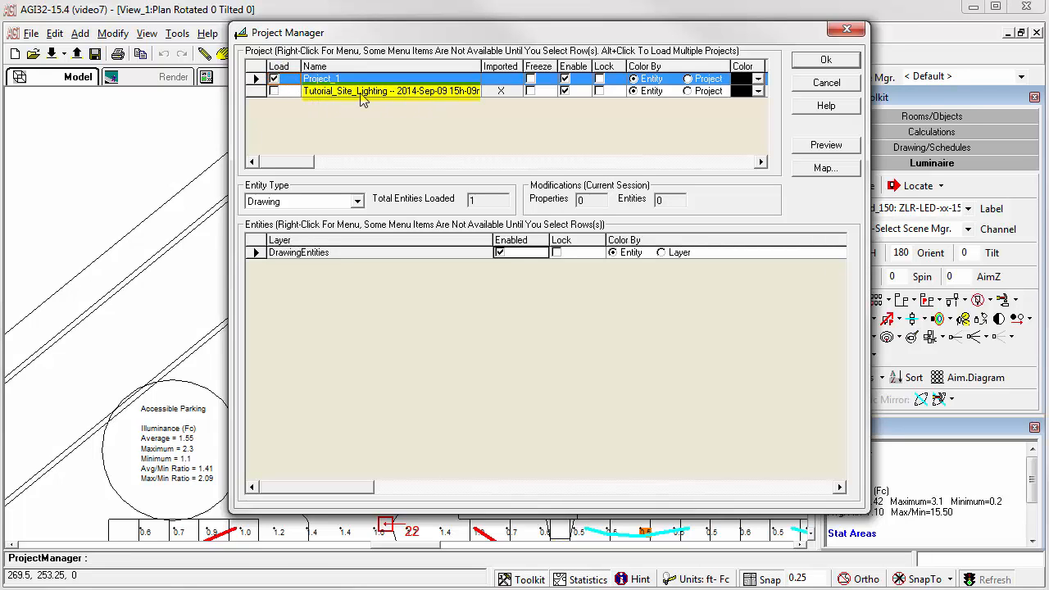
{"action": "left_click", "coordinate": [358, 202]}
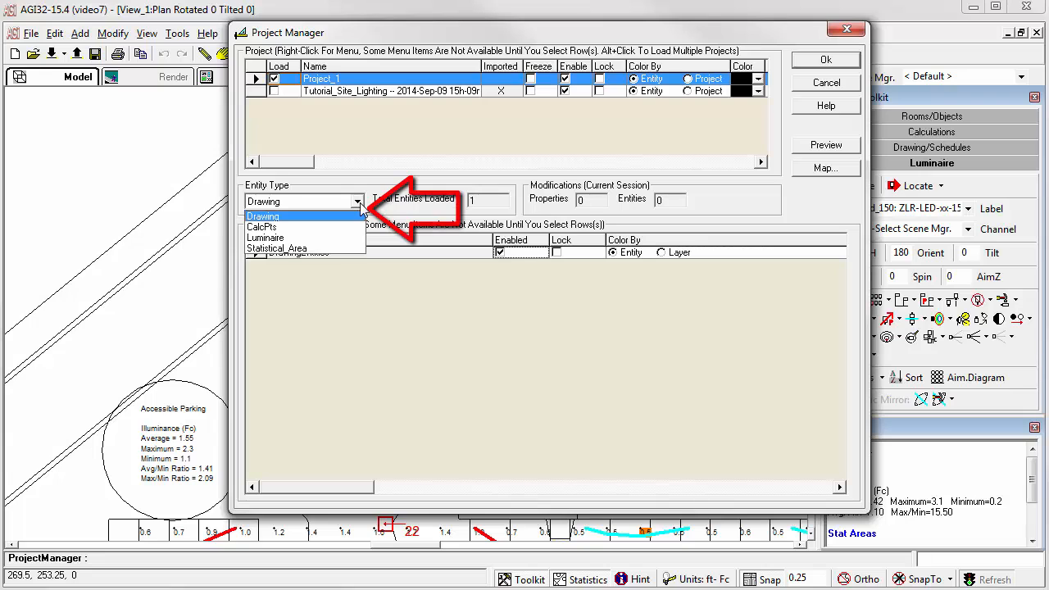
{"action": "left_click", "coordinate": [342, 239]}
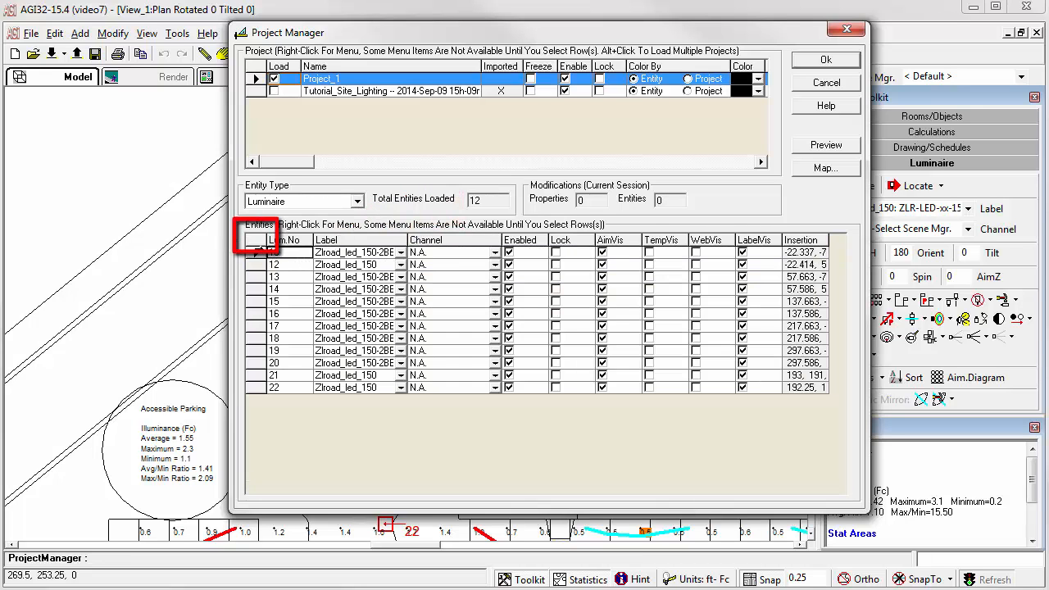
Select all luminaires in Project_1, sort them by Label, renumber them starting from 1 and accept the Project Manager changes
{"action": "left_click", "coordinate": [258, 245]}
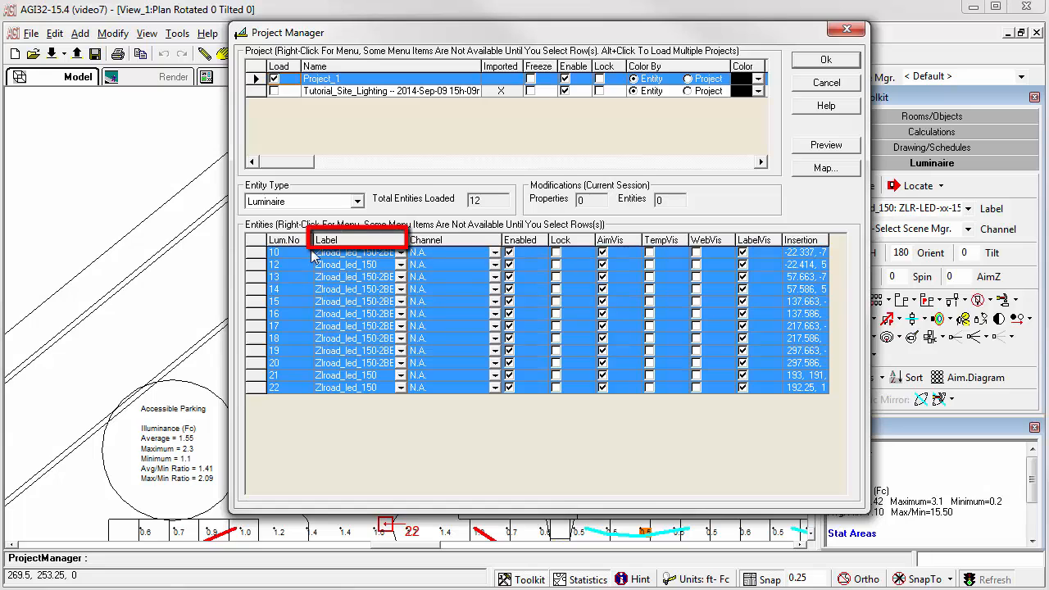
{"action": "left_click", "coordinate": [360, 240]}
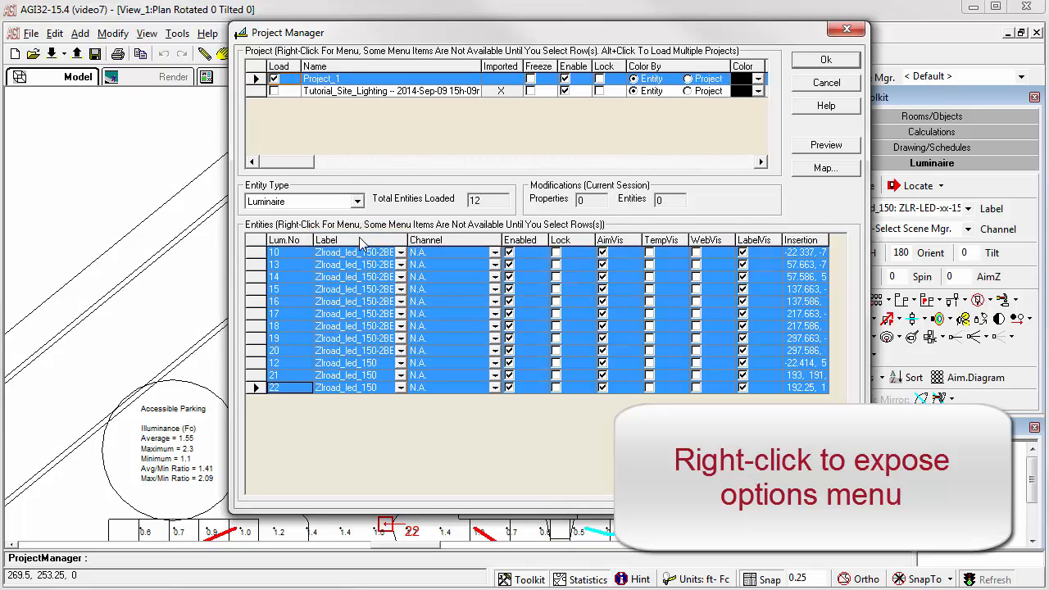
{"action": "right_click", "coordinate": [446, 290]}
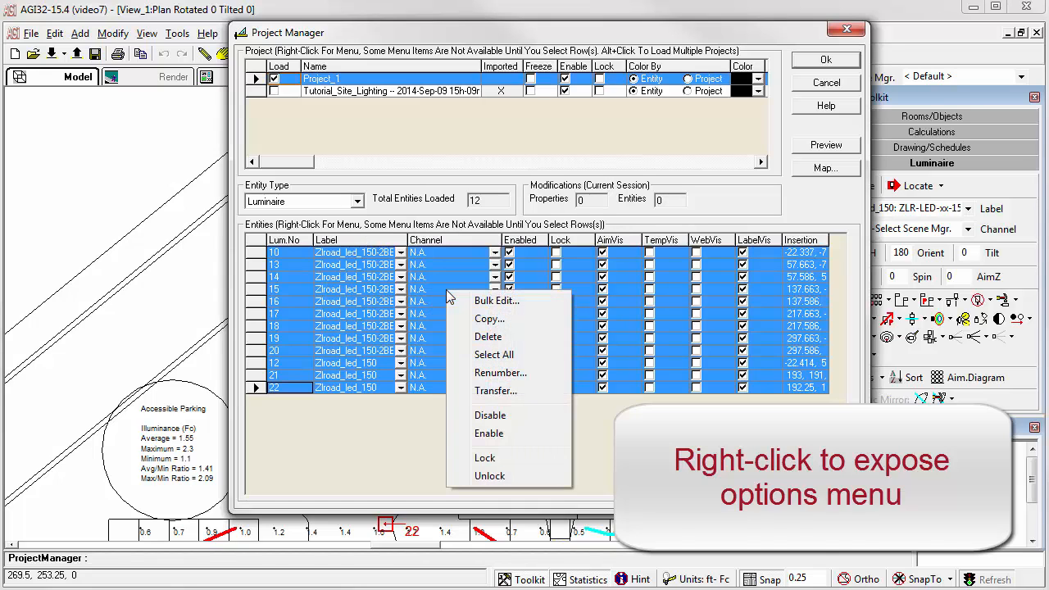
{"action": "left_click", "coordinate": [500, 373]}
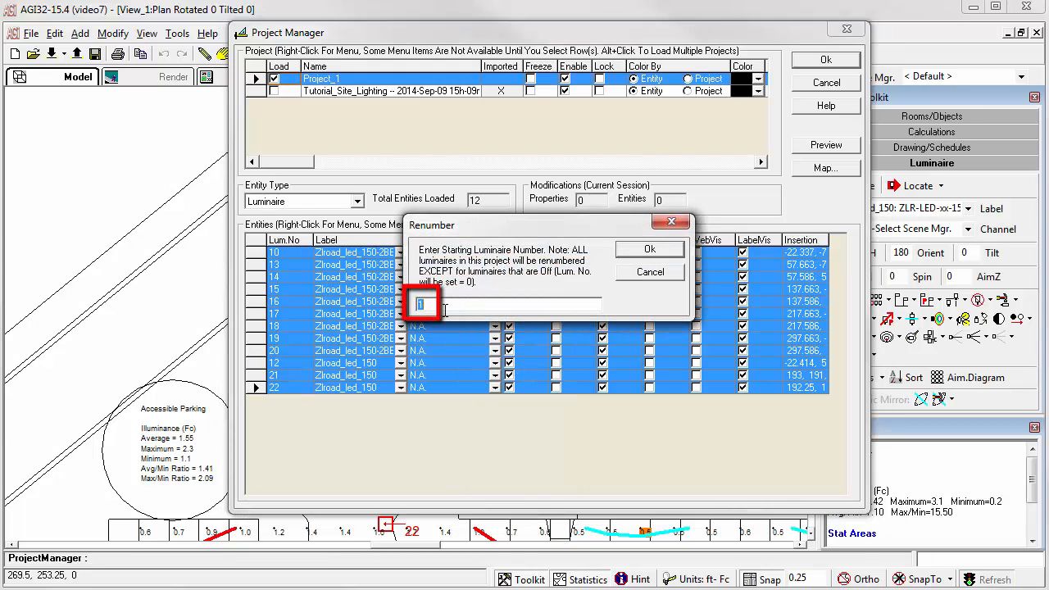
{"action": "left_click", "coordinate": [639, 250]}
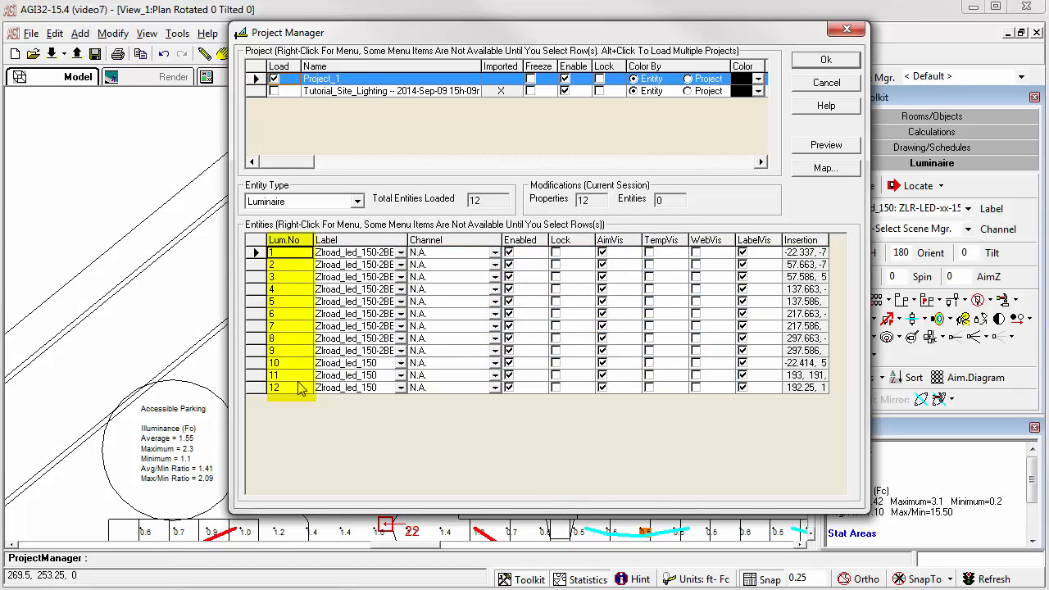
{"action": "left_click", "coordinate": [819, 66]}
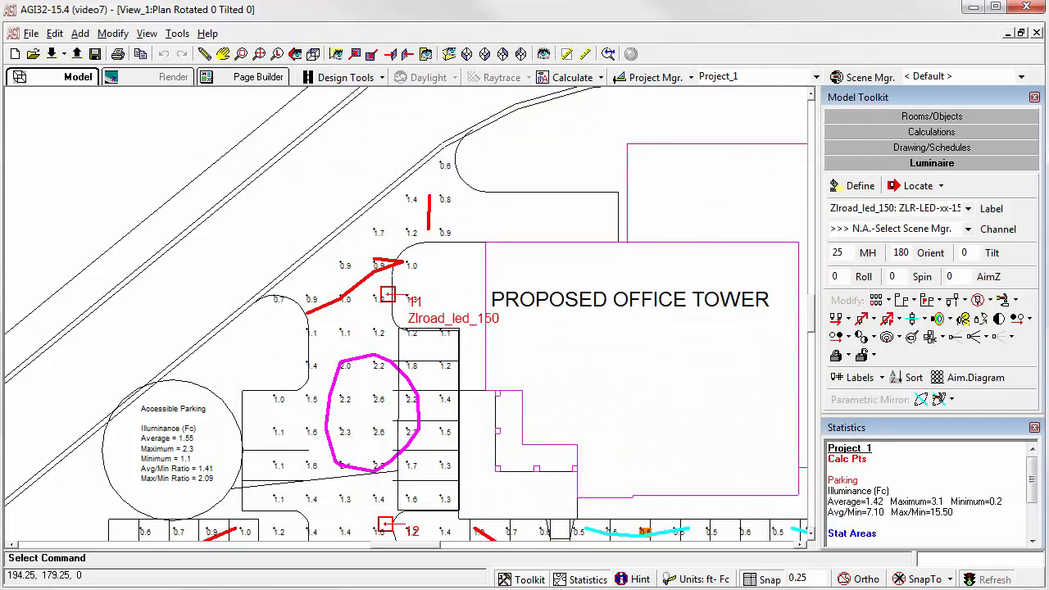
{"action": "scroll", "coordinate": [418, 353], "scroll_direction": "up", "scroll_amount": 3}
{"action": "scroll", "coordinate": [409, 317], "scroll_direction": "down", "scroll_amount": 4}
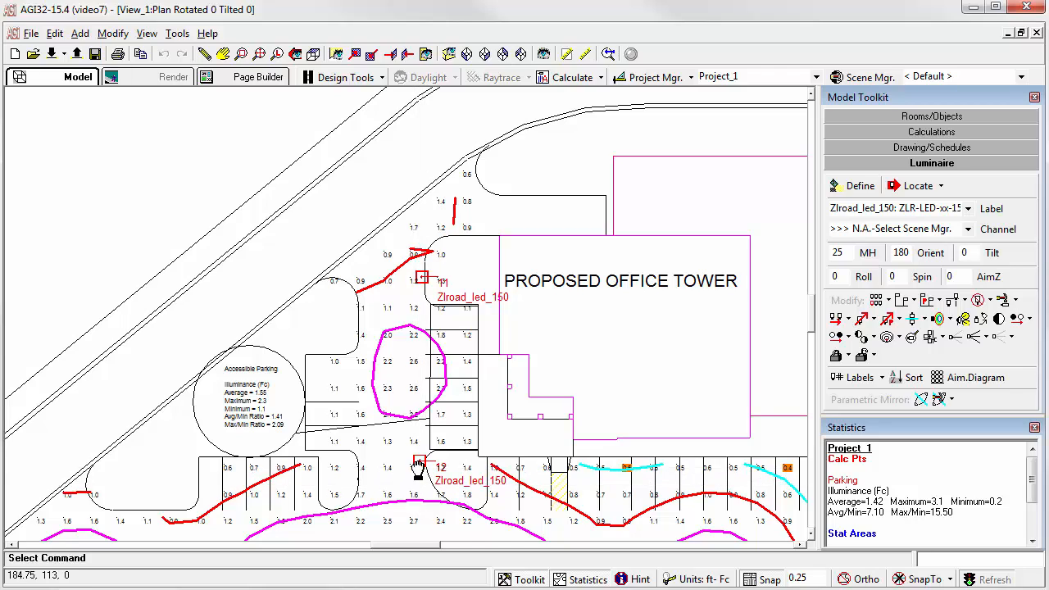
{"action": "middle_click_drag", "start_coordinate": [418, 469], "coordinate": [404, 241]}
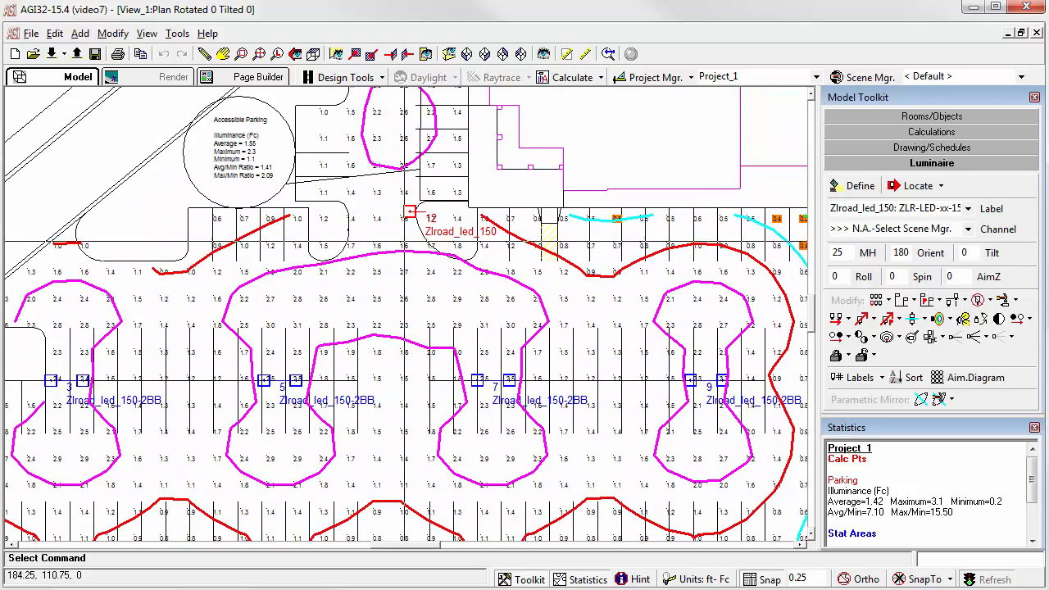